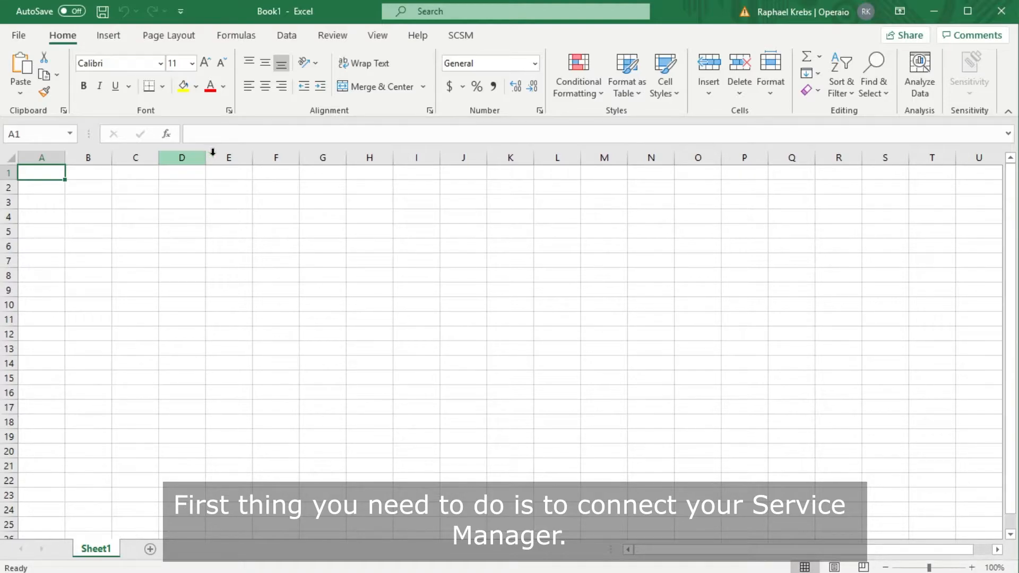
- Connect the SCSM add-in to the server SIXSCSM04
{"action": "left_click", "coordinate": [460, 36]}
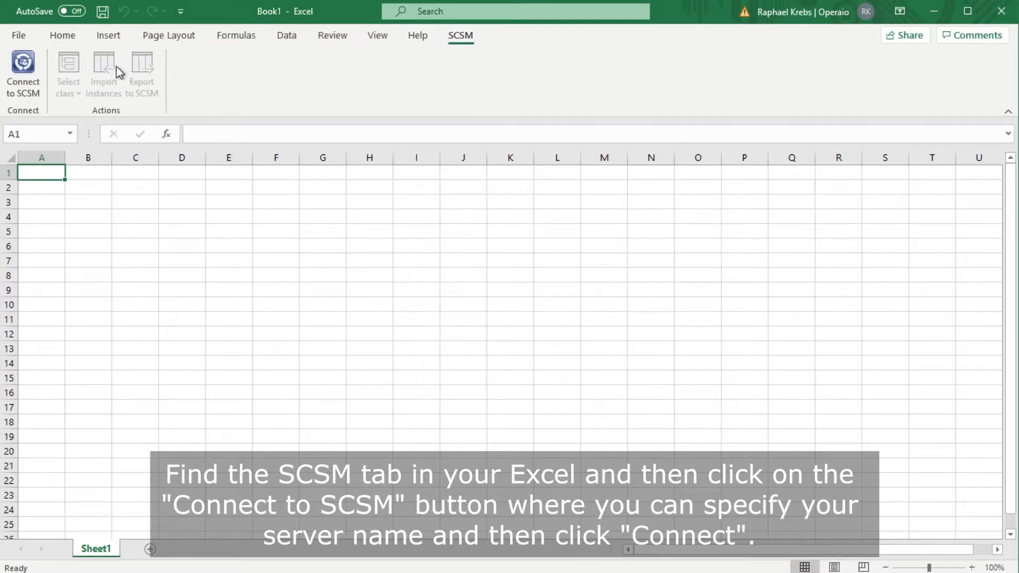
{"action": "left_click", "coordinate": [23, 71]}
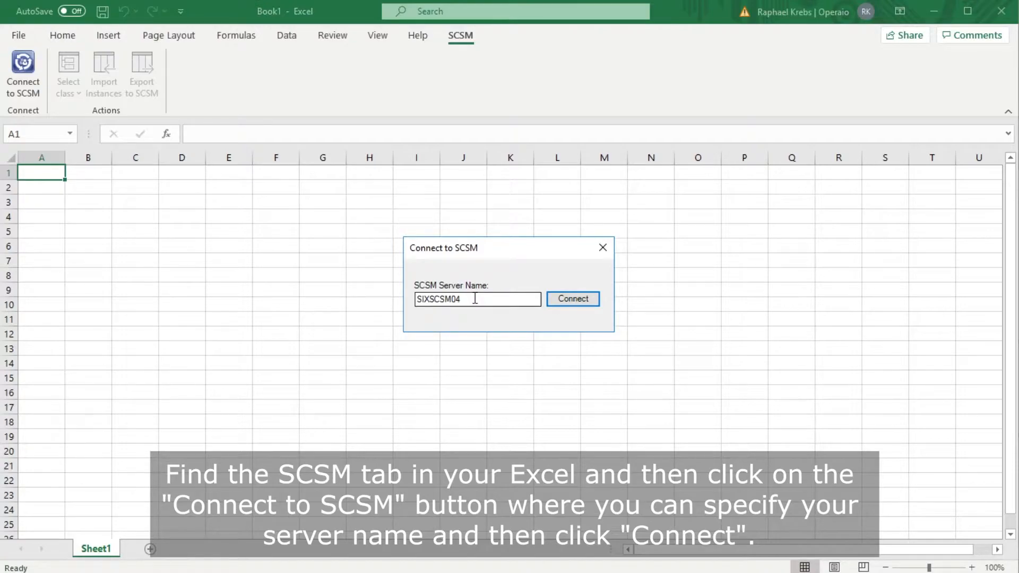
{"action": "left_click", "coordinate": [562, 300]}
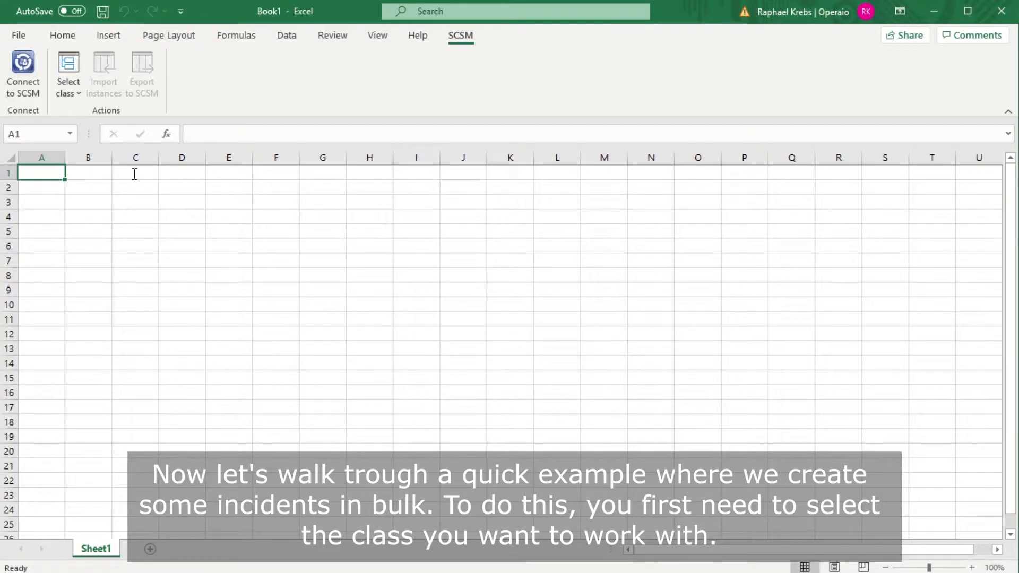
- Choose Incident as the target class for the new table
{"action": "left_click", "coordinate": [73, 72]}
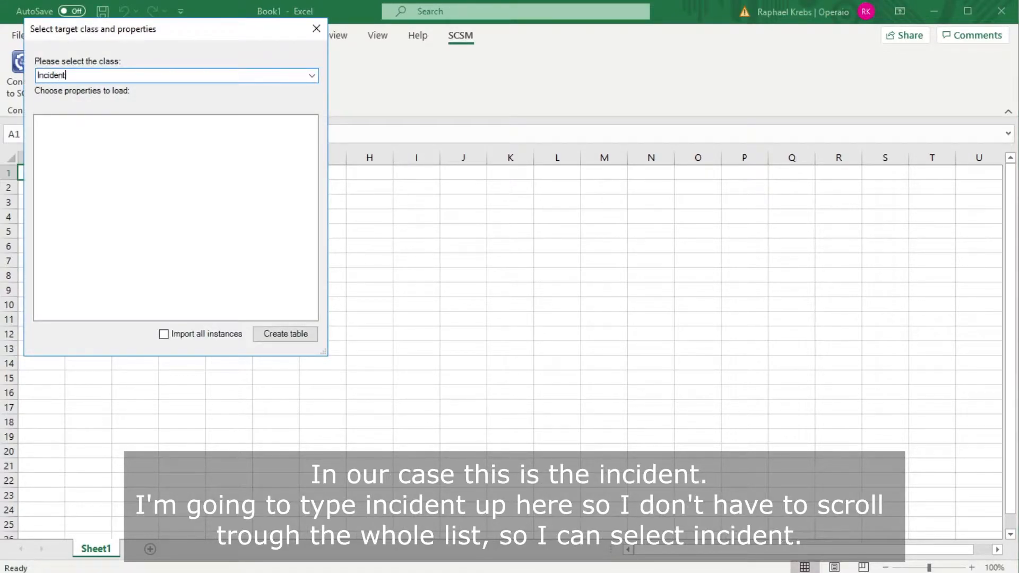
{"action": "left_click", "coordinate": [311, 75]}
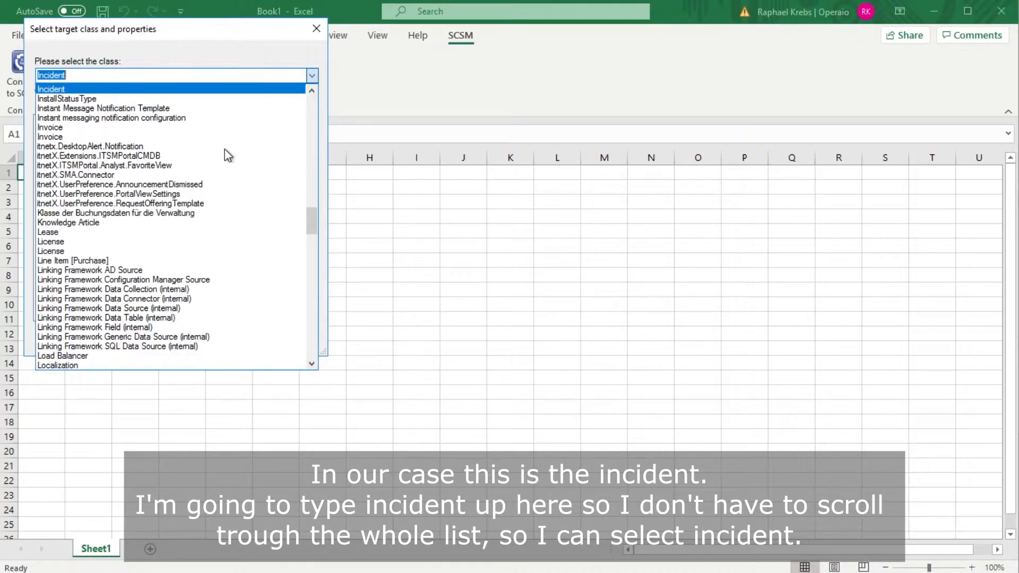
{"action": "scroll", "coordinate": [231, 162], "scroll_direction": "up", "scroll_amount": 4}
{"action": "scroll", "coordinate": [230, 162], "scroll_direction": "down", "scroll_amount": 1}
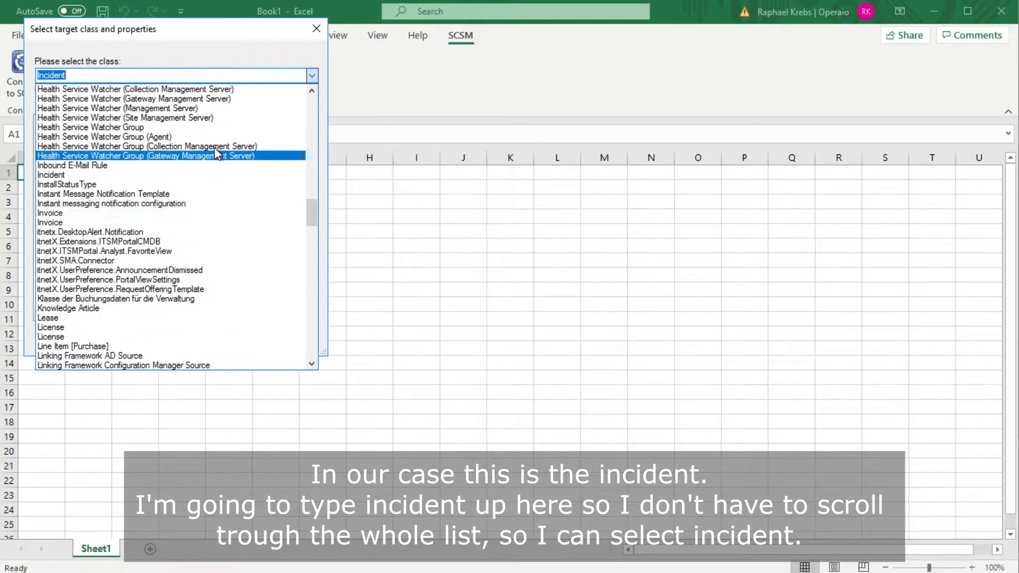
{"action": "left_click", "coordinate": [68, 176]}
- Clear all preselected properties and include only ID, Classification category, Description and Impact
{"action": "mouse_move", "coordinate": [310, 155]}
{"action": "left_mouse_down"}
{"action": "mouse_move", "coordinate": [316, 300]}
{"action": "mouse_move", "coordinate": [318, 143]}
{"action": "left_mouse_up"}
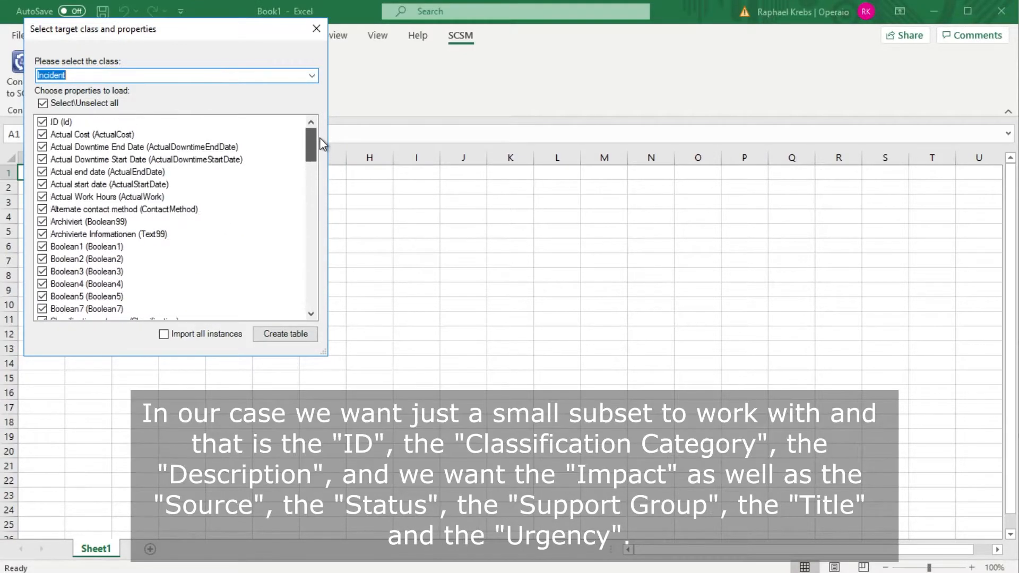
{"action": "left_click", "coordinate": [43, 103]}
{"action": "left_click", "coordinate": [42, 122]}
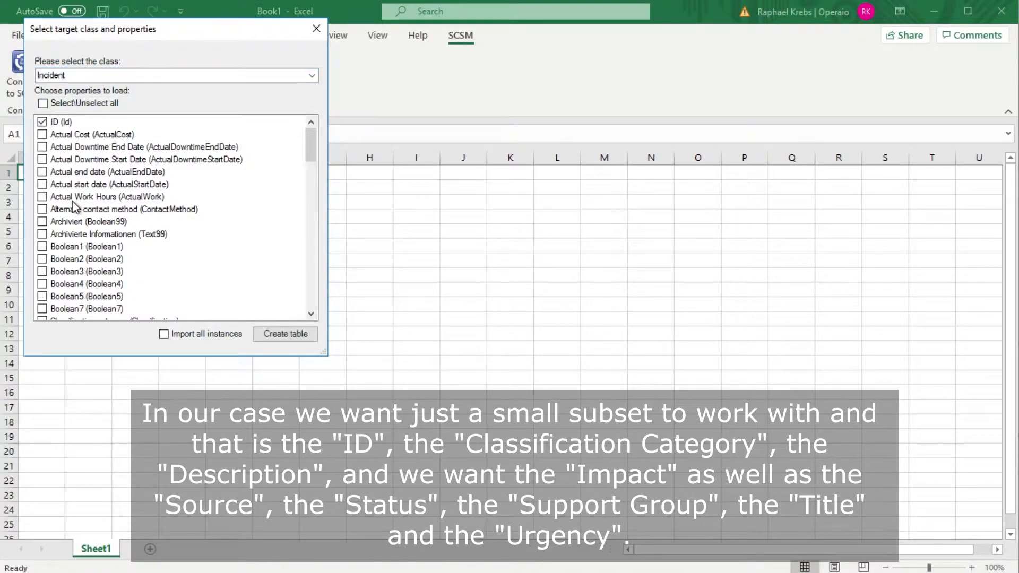
{"action": "scroll", "coordinate": [45, 199], "scroll_direction": "down", "scroll_amount": 5}
{"action": "left_click", "coordinate": [42, 171]}
{"action": "left_click", "coordinate": [42, 296]}
{"action": "scroll", "coordinate": [57, 244], "scroll_direction": "down", "scroll_amount": 2}
{"action": "scroll", "coordinate": [57, 244], "scroll_direction": "down", "scroll_amount": 4}
{"action": "left_click", "coordinate": [42, 185]}
- Also include the Source, Status, Support group, Title and Urgency properties, and create the table
{"action": "scroll", "coordinate": [84, 184], "scroll_direction": "down", "scroll_amount": 7}
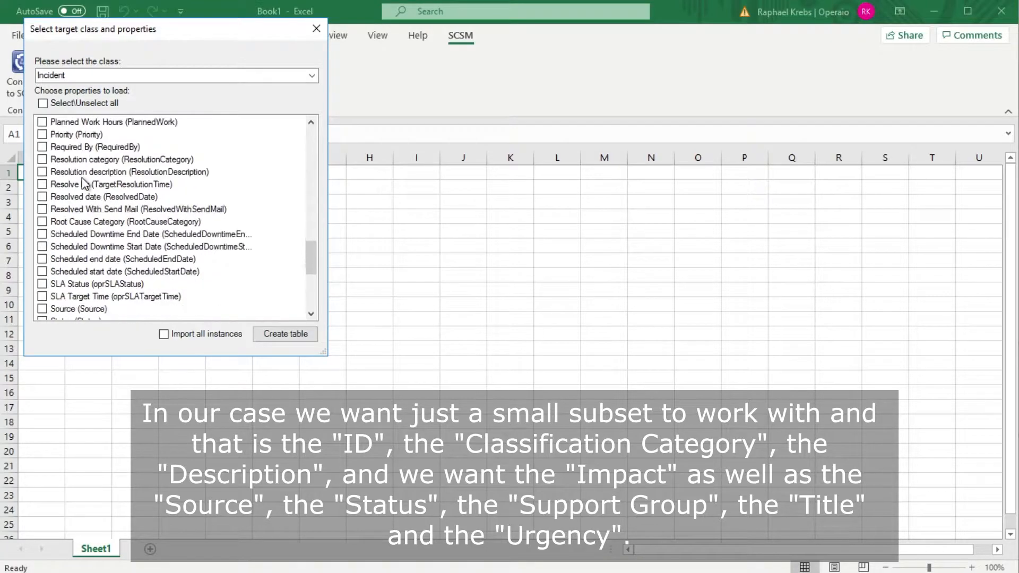
{"action": "scroll", "coordinate": [60, 183], "scroll_direction": "down", "scroll_amount": 3}
{"action": "left_click", "coordinate": [43, 198]}
{"action": "left_click", "coordinate": [42, 222]}
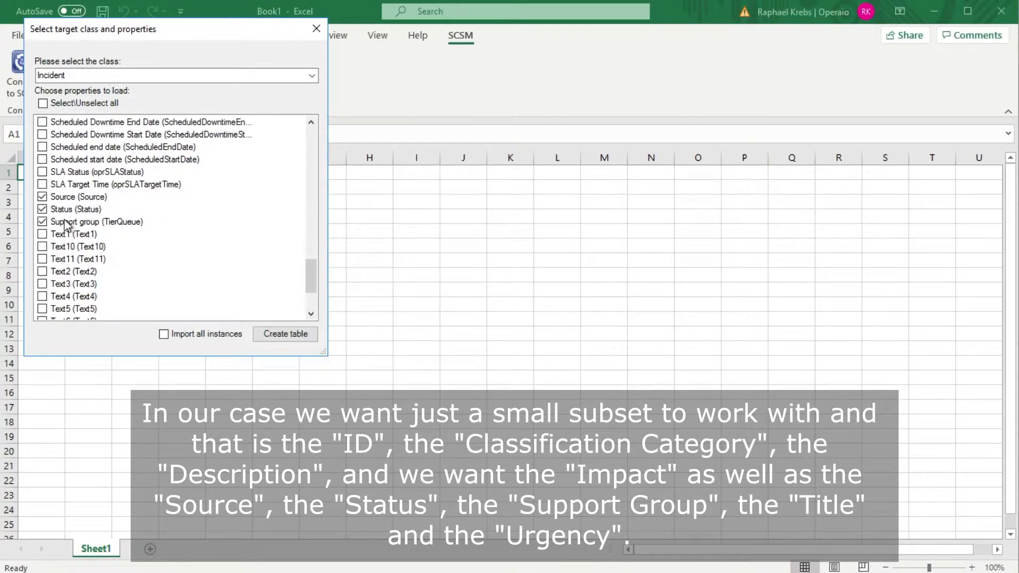
{"action": "scroll", "coordinate": [66, 225], "scroll_direction": "down", "scroll_amount": 3}
{"action": "left_click", "coordinate": [42, 284]}
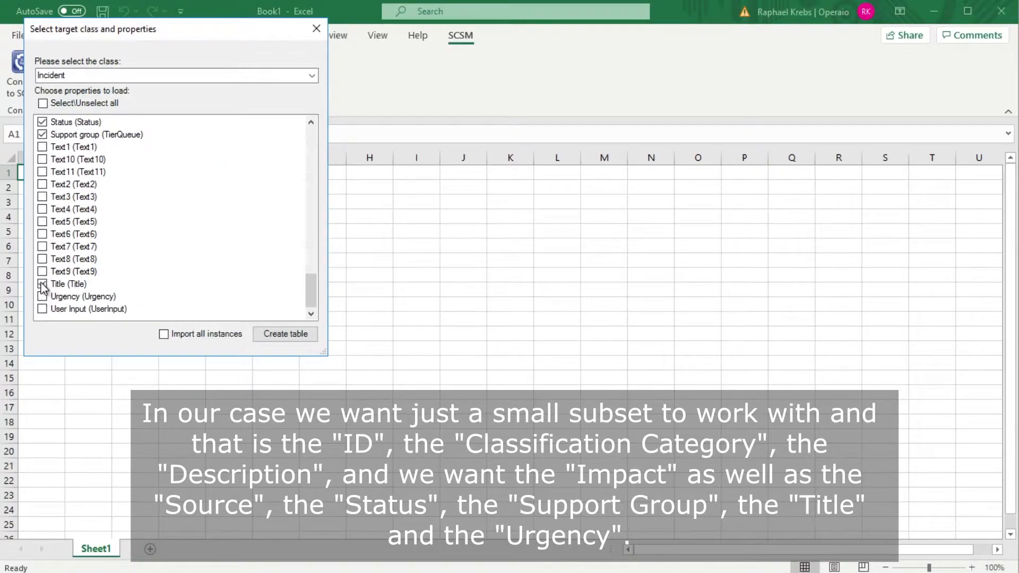
{"action": "left_click", "coordinate": [43, 297]}
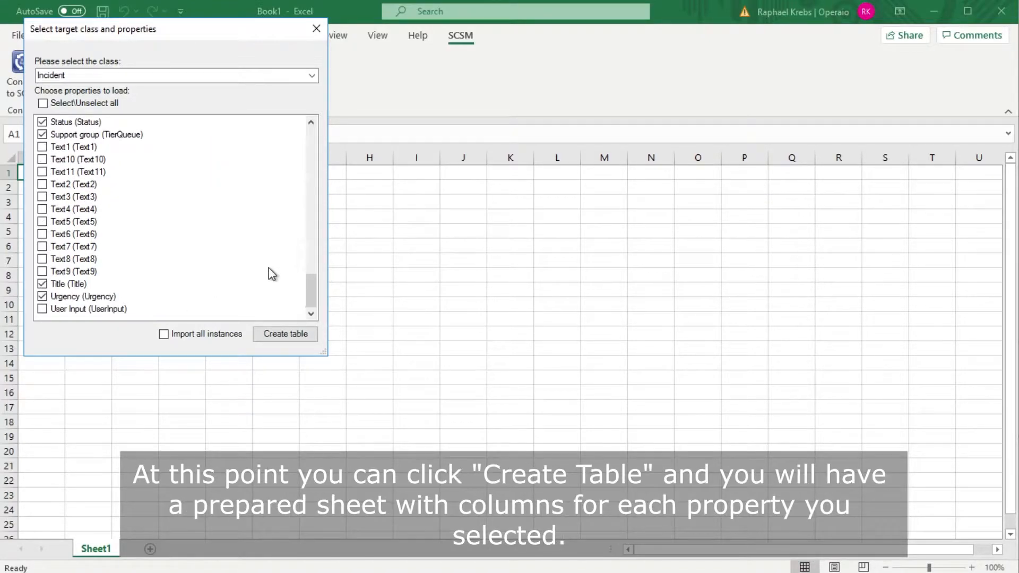
{"action": "left_click", "coordinate": [283, 335]}
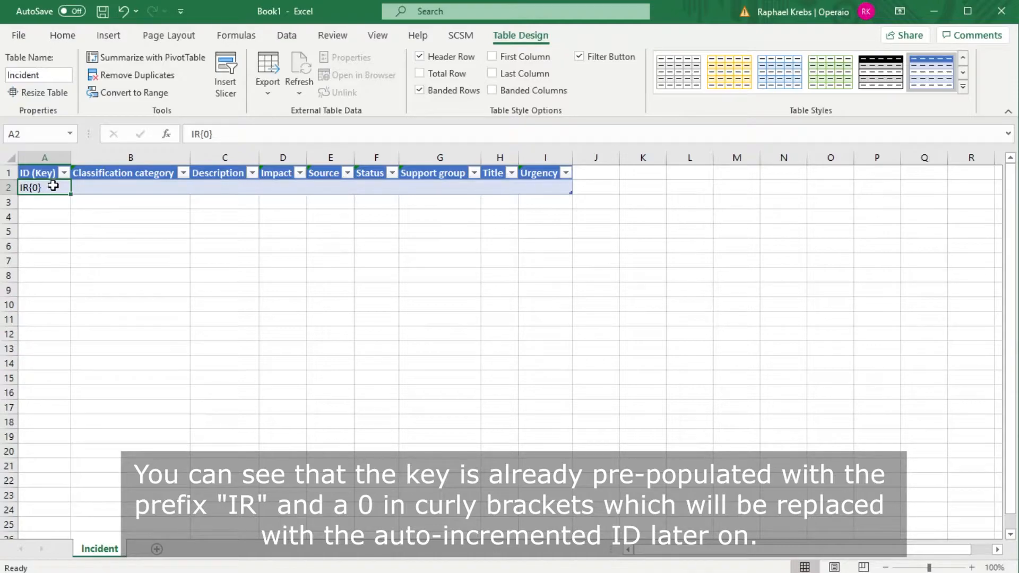
- In row 2, set the classification category to Layer 8 Problems and enter "Text" as the description
{"action": "left_click", "coordinate": [134, 187]}
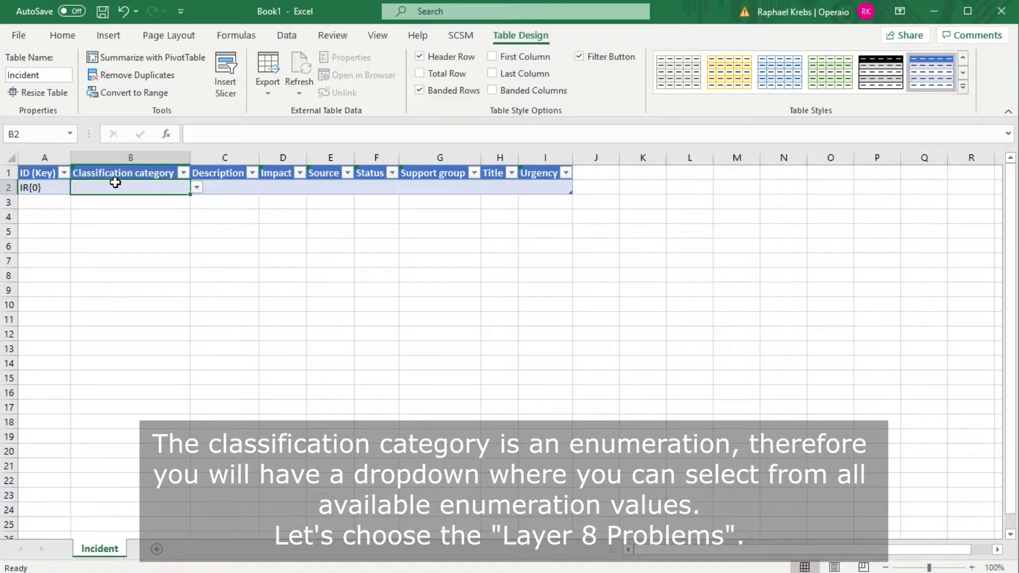
{"action": "left_click", "coordinate": [196, 188]}
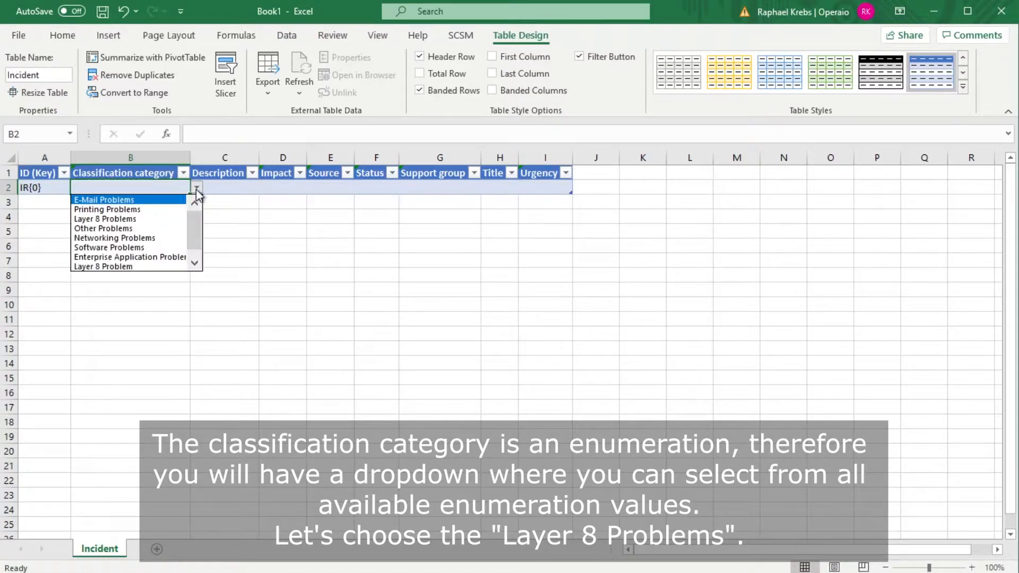
{"action": "left_click", "coordinate": [116, 219]}
{"action": "left_click", "coordinate": [223, 190]}
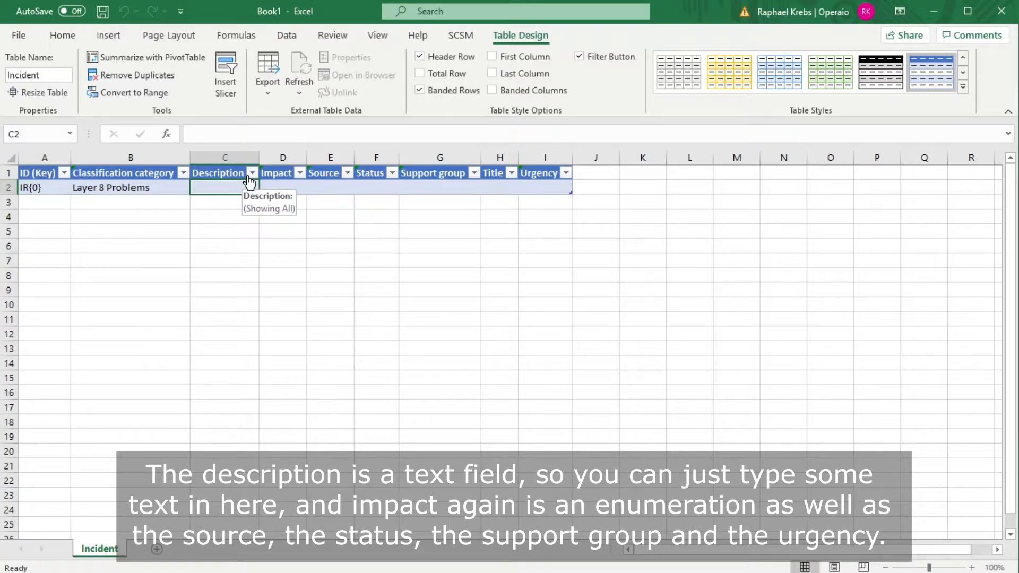
{"action": "type", "text": "Text"}
- Set the row 2 incident's impact to Medium and its source to Console
{"action": "left_click", "coordinate": [277, 186]}
{"action": "left_click", "coordinate": [313, 189]}
{"action": "left_click", "coordinate": [284, 207]}
{"action": "left_click", "coordinate": [329, 186]}
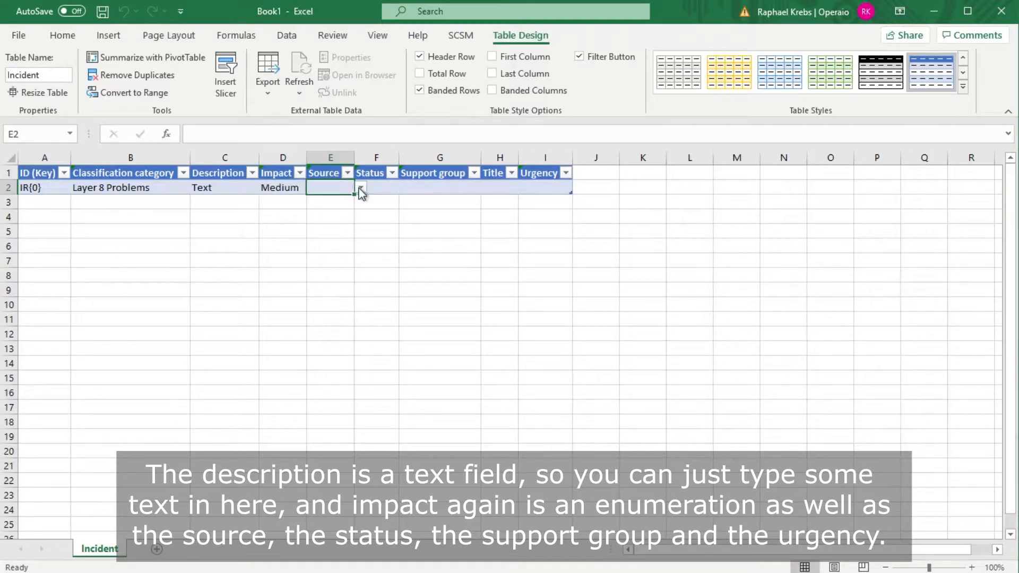
{"action": "left_click", "coordinate": [361, 188]}
{"action": "left_click", "coordinate": [342, 209]}
- Set the row 2 incident's status to Active and its support group to Tier 3
{"action": "left_click", "coordinate": [387, 184]}
{"action": "left_click", "coordinate": [405, 187]}
{"action": "left_click", "coordinate": [364, 200]}
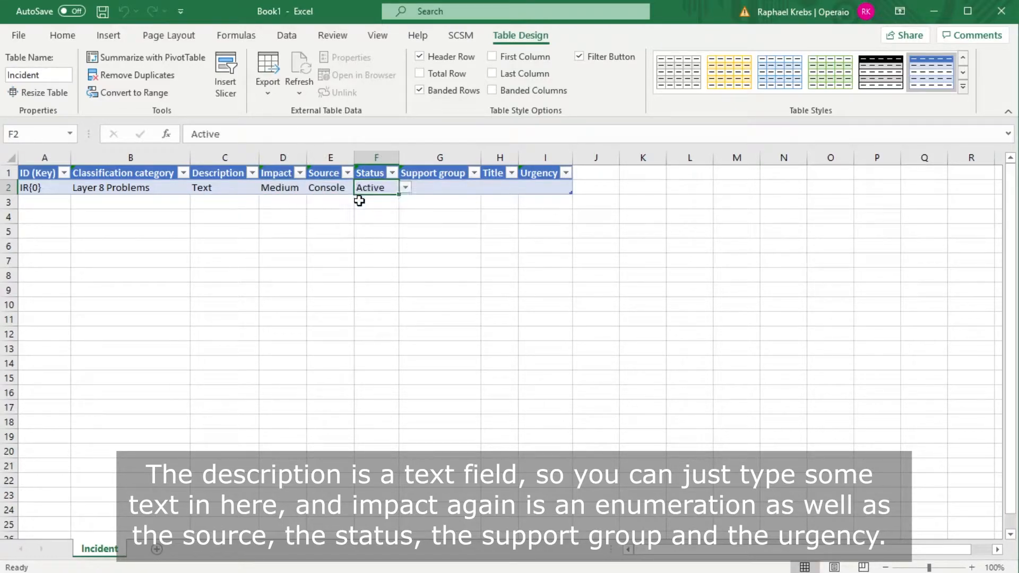
{"action": "left_click", "coordinate": [448, 185]}
{"action": "left_click", "coordinate": [486, 187]}
{"action": "left_click", "coordinate": [436, 218]}
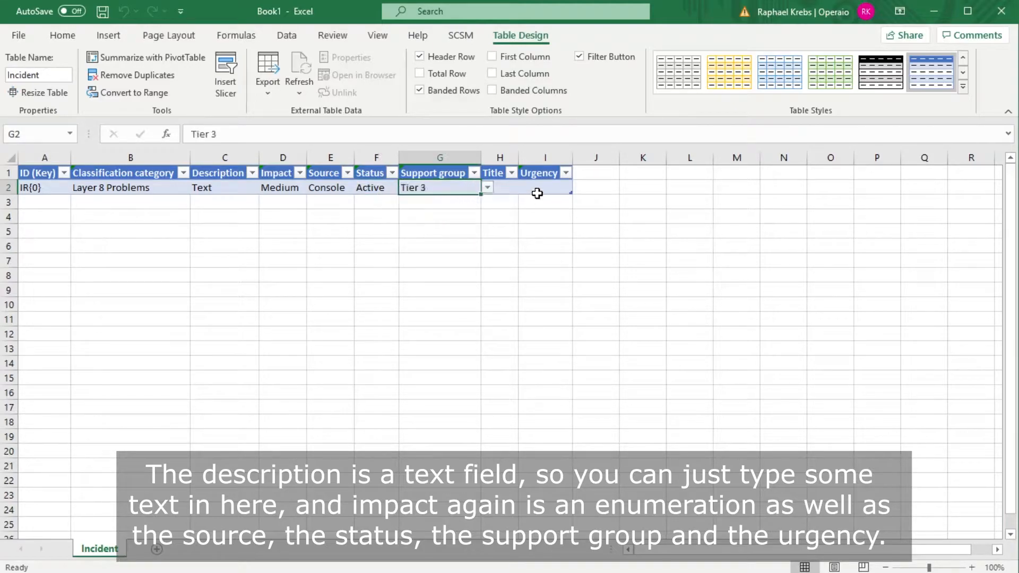
- Set the row 2 incident's urgency to Medium and enter the title "Test Excel Add-in"
{"action": "left_click", "coordinate": [535, 191]}
{"action": "left_click", "coordinate": [578, 187]}
{"action": "left_click", "coordinate": [530, 209]}
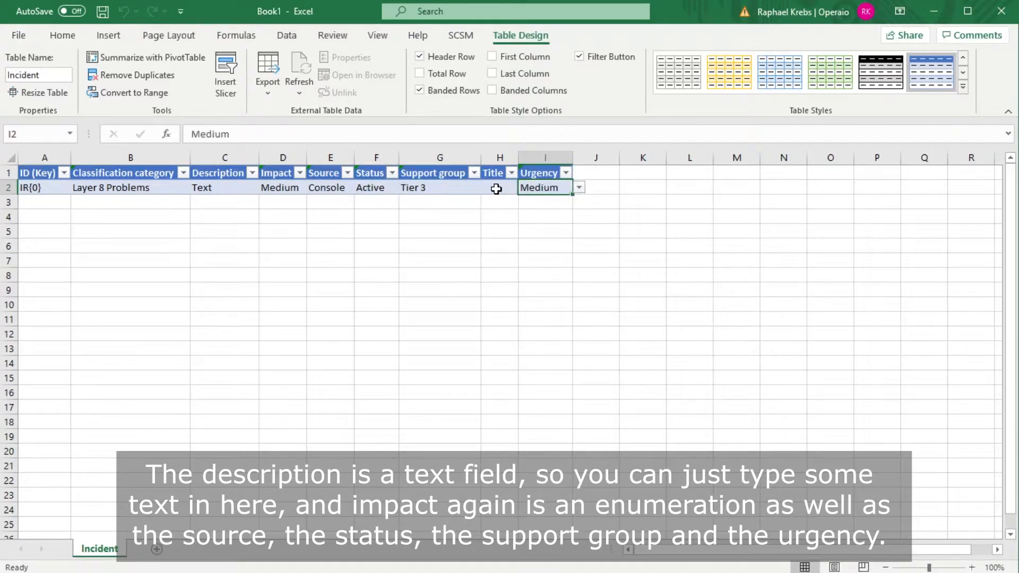
{"action": "left_click", "coordinate": [496, 189]}
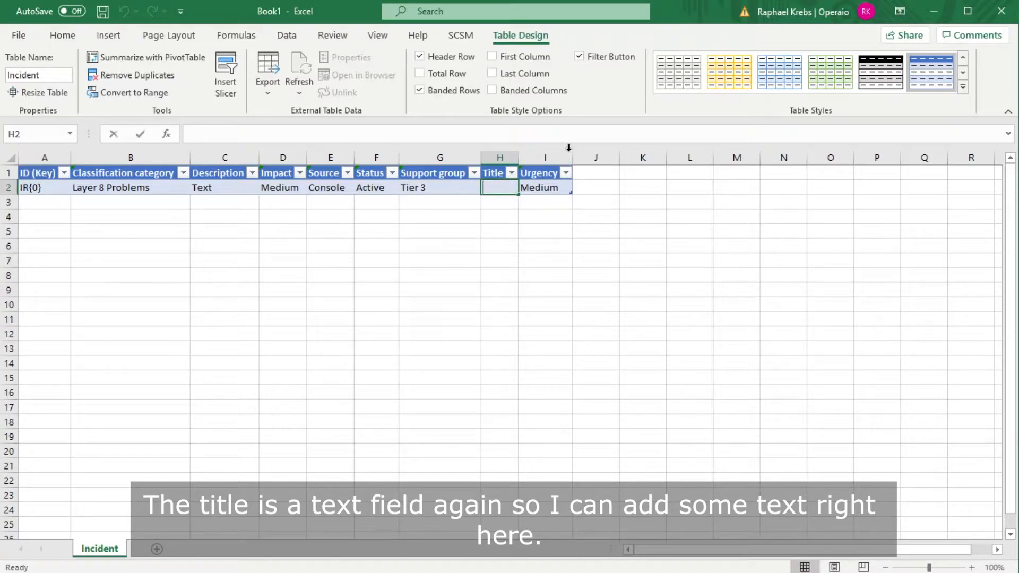
{"action": "type", "text": "Test Excel Add-in"}
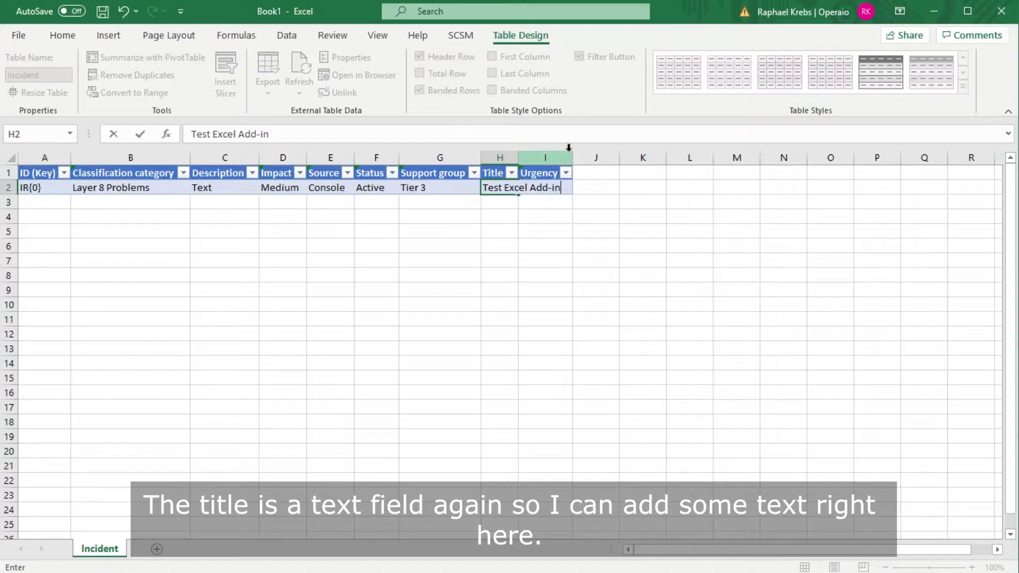
{"action": "key", "text": "Return"}
{"action": "left_click", "coordinate": [428, 269]}
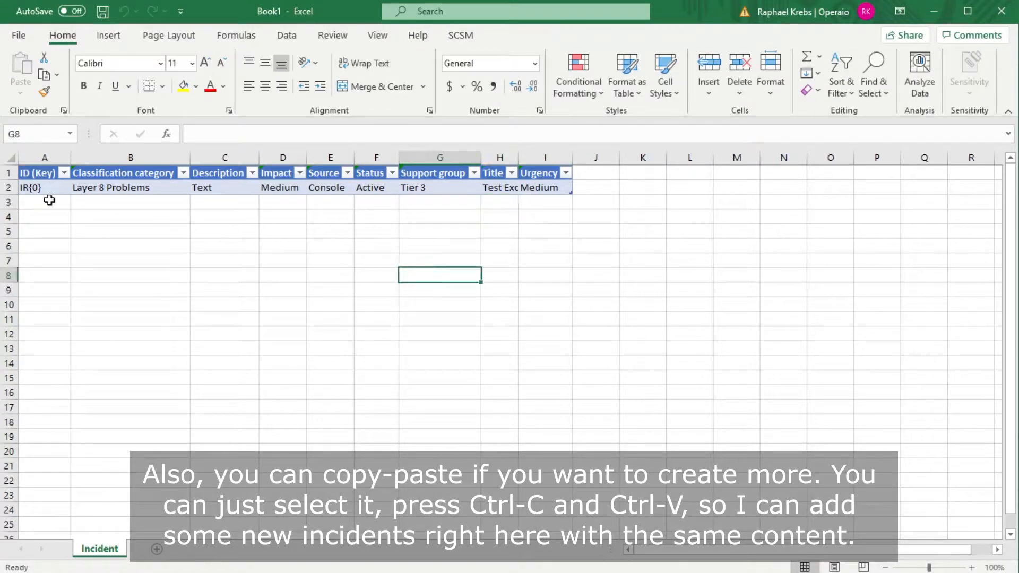
- Copy the complete incident in row 2 and paste it into rows 3, 4, 5 and 6
{"action": "left_click_drag", "start_coordinate": [26, 188], "coordinate": [486, 200]}
{"action": "key", "text": "ctrl+c"}
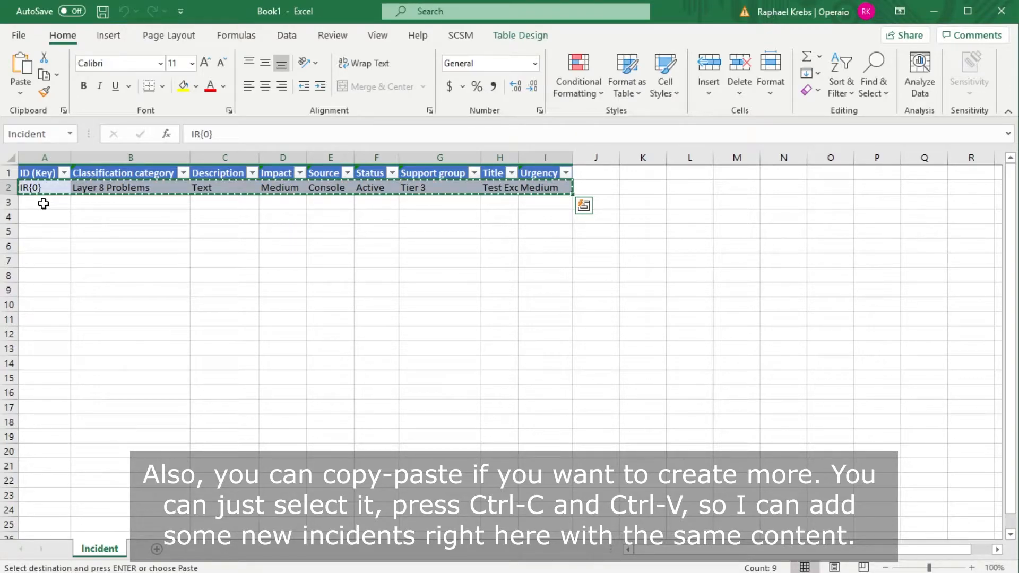
{"action": "left_click", "coordinate": [44, 203]}
{"action": "key", "text": "ctrl+v"}
{"action": "left_click", "coordinate": [47, 218]}
{"action": "key", "text": "ctrl+v"}
{"action": "left_click", "coordinate": [49, 231]}
{"action": "key", "text": "ctrl+v"}
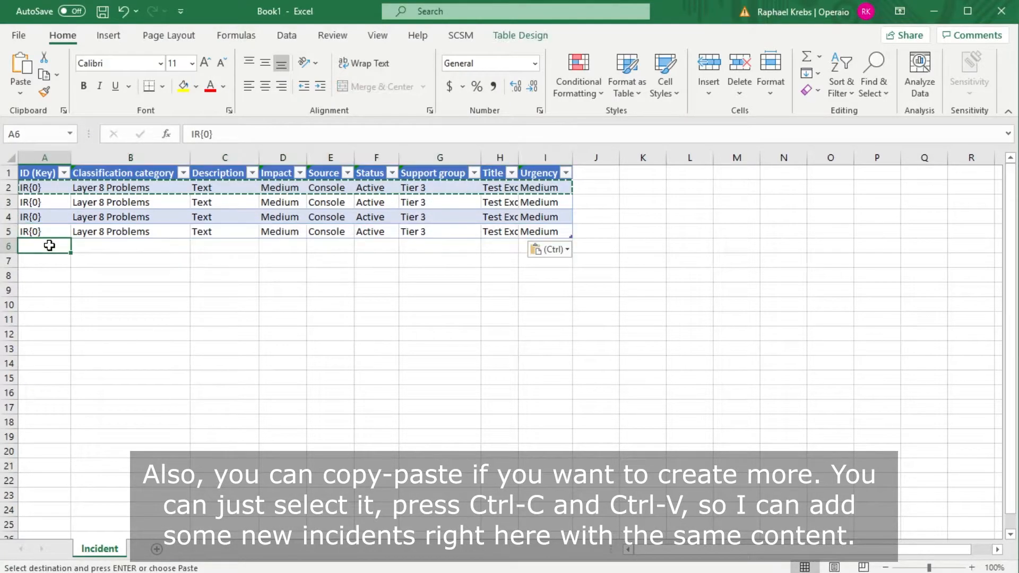
{"action": "left_click", "coordinate": [66, 246]}
{"action": "key", "text": "ctrl+v"}
{"action": "left_click", "coordinate": [252, 309]}
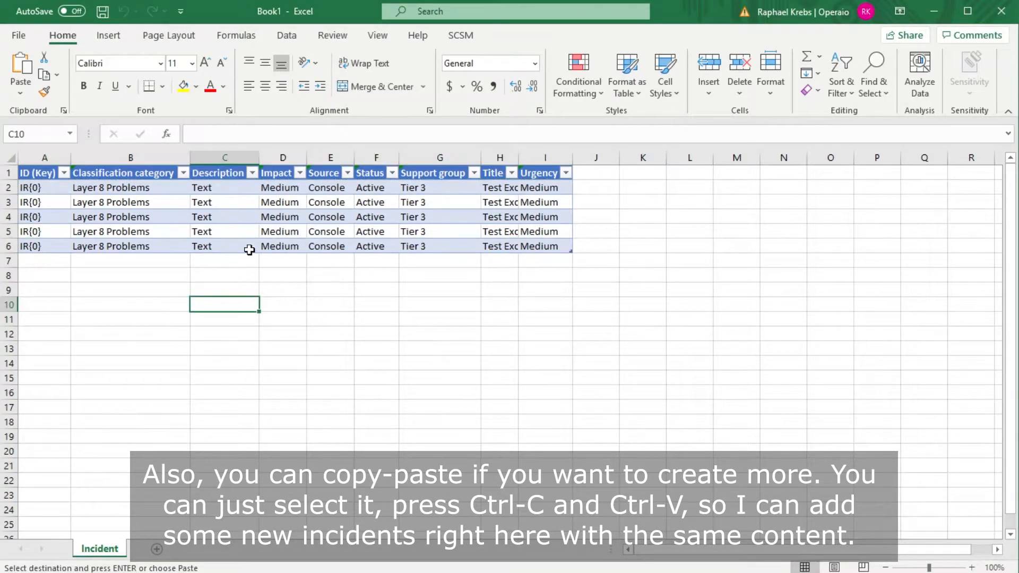
- Fill the incident rows starting at row 4 down through row 19 across all table columns
{"action": "left_click_drag", "start_coordinate": [40, 218], "coordinate": [42, 234]}
{"action": "left_click_drag", "start_coordinate": [158, 244], "coordinate": [573, 443]}
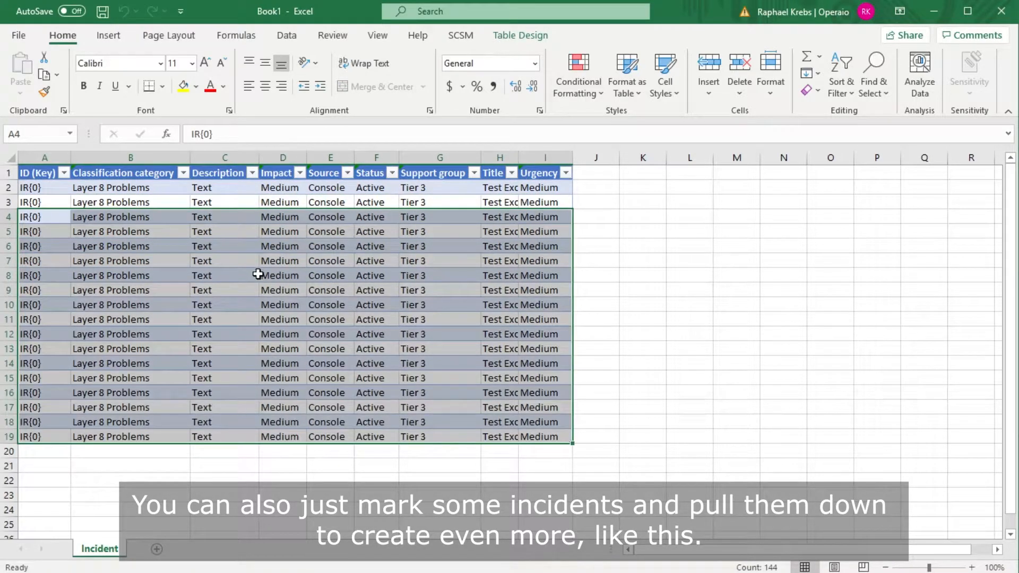
{"action": "left_click", "coordinate": [207, 259]}
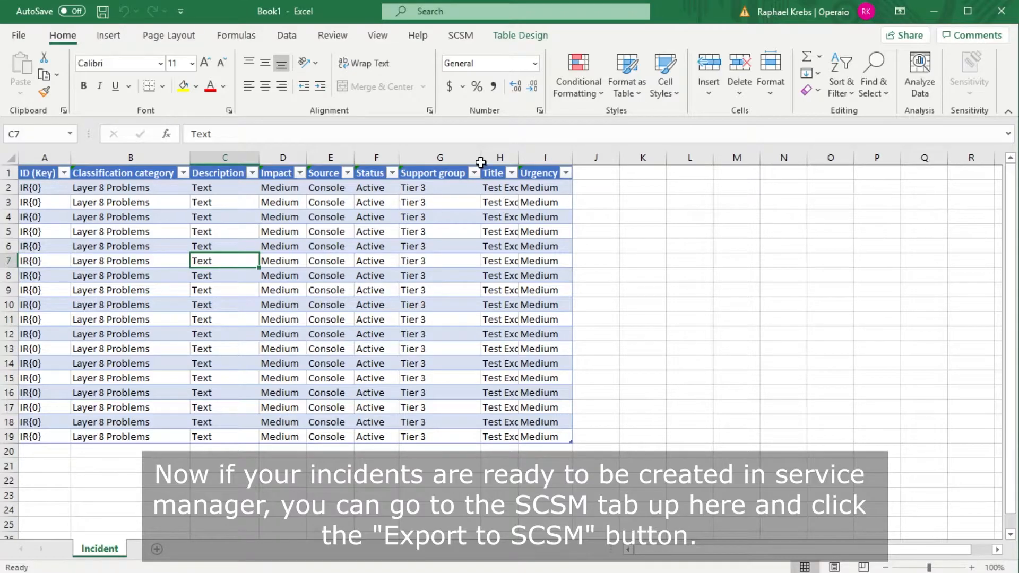
- Export the table's incidents to SCSM and select the generated keys in A2:A19
{"action": "left_click", "coordinate": [461, 37]}
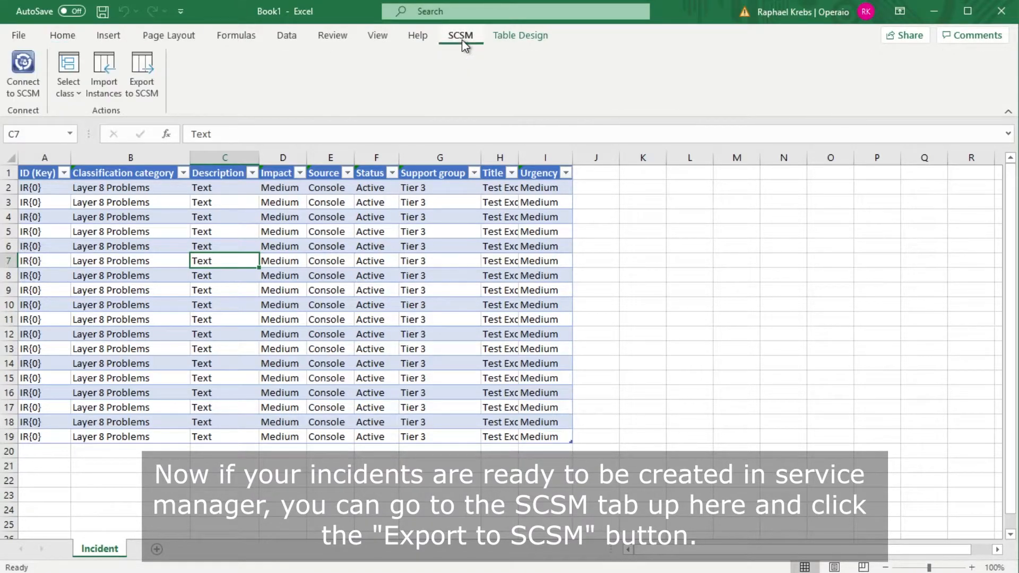
{"action": "left_click", "coordinate": [147, 74]}
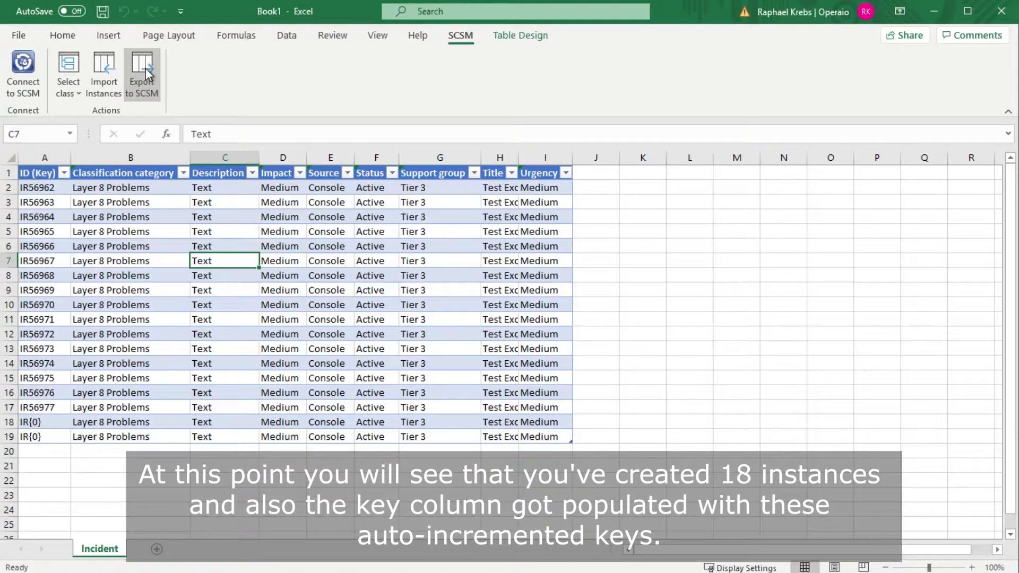
{"action": "left_click_drag", "start_coordinate": [673, 317], "coordinate": [520, 246]}
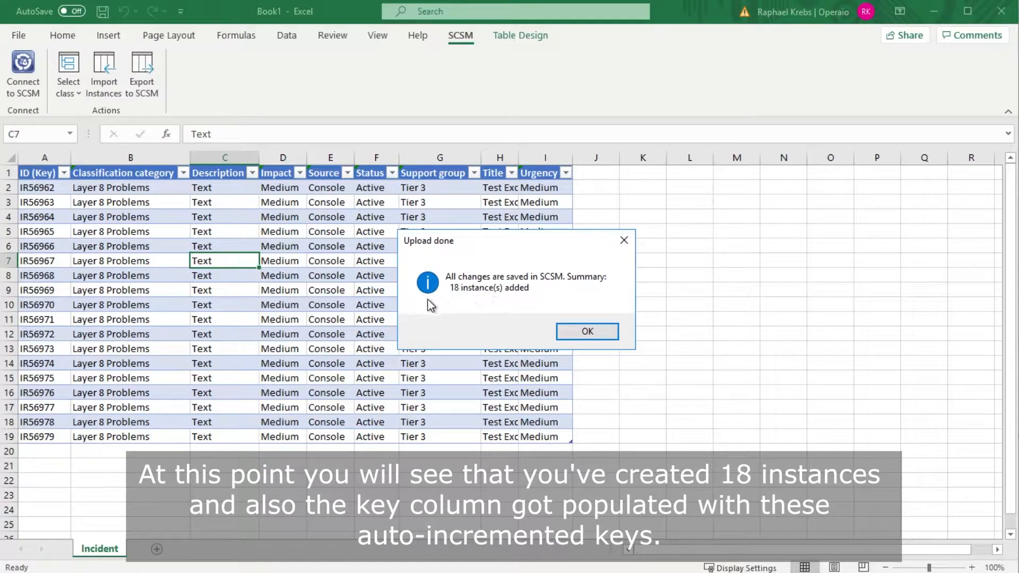
{"action": "left_click", "coordinate": [578, 335]}
{"action": "left_click_drag", "start_coordinate": [43, 187], "coordinate": [62, 434]}
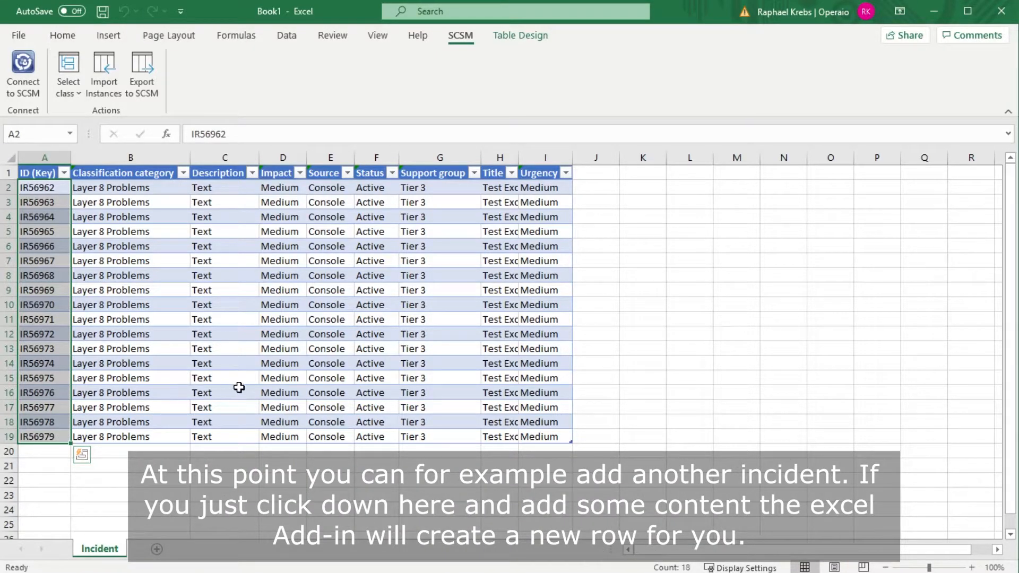
- Start another incident directly below the table by entering "Text" as the description in C20
{"action": "left_click", "coordinate": [218, 450]}
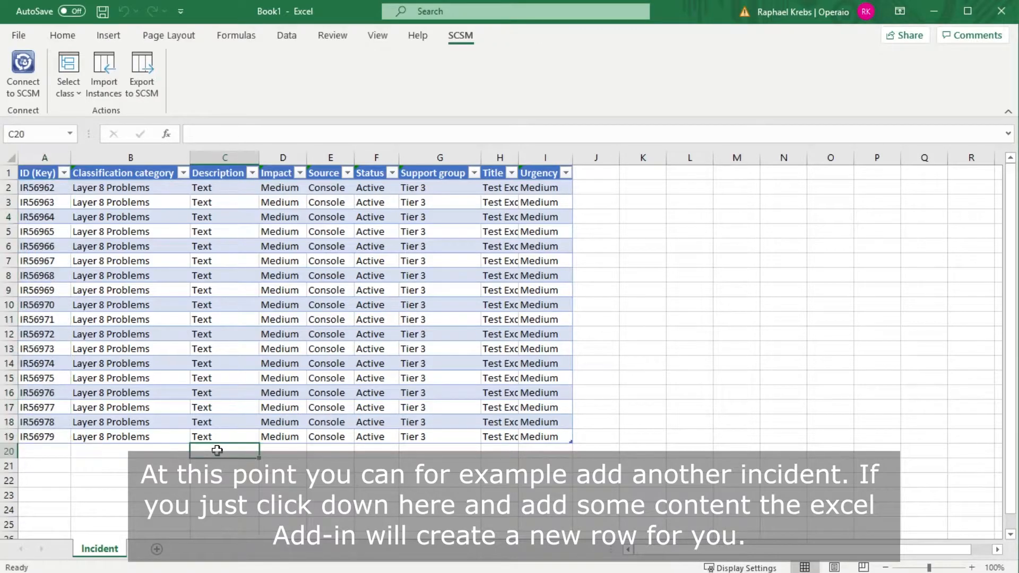
{"action": "type", "text": "Text"}
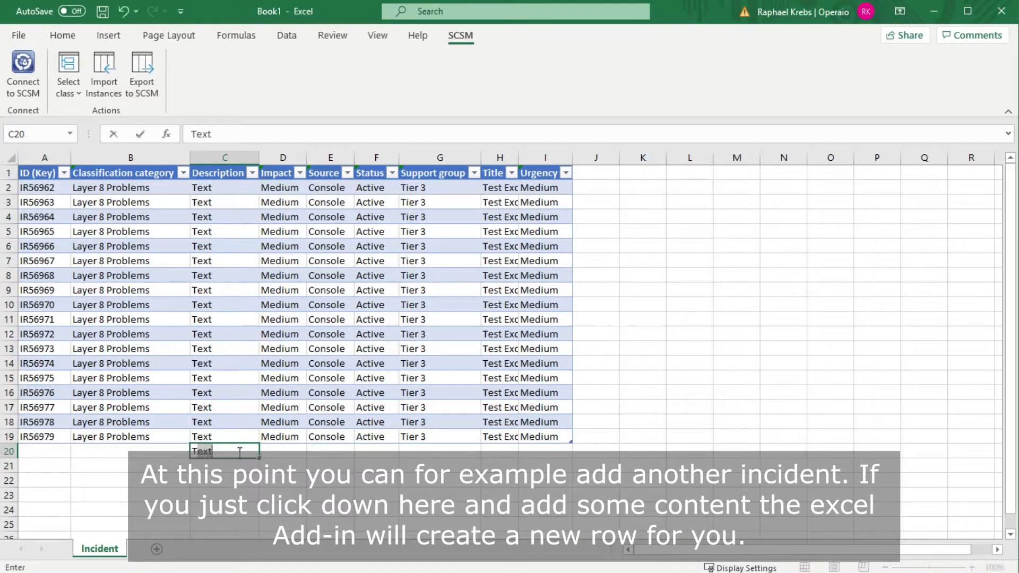
{"action": "left_click", "coordinate": [262, 455]}
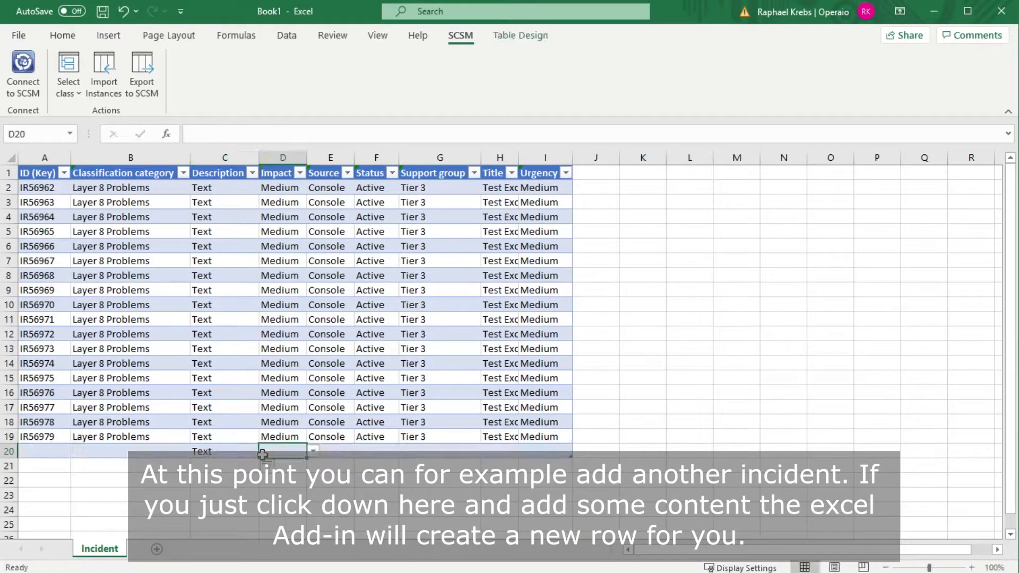
- Enter IR{0} as the new incident's key in A20, then replace its prefix to make it Incident{0}
{"action": "left_click", "coordinate": [54, 452]}
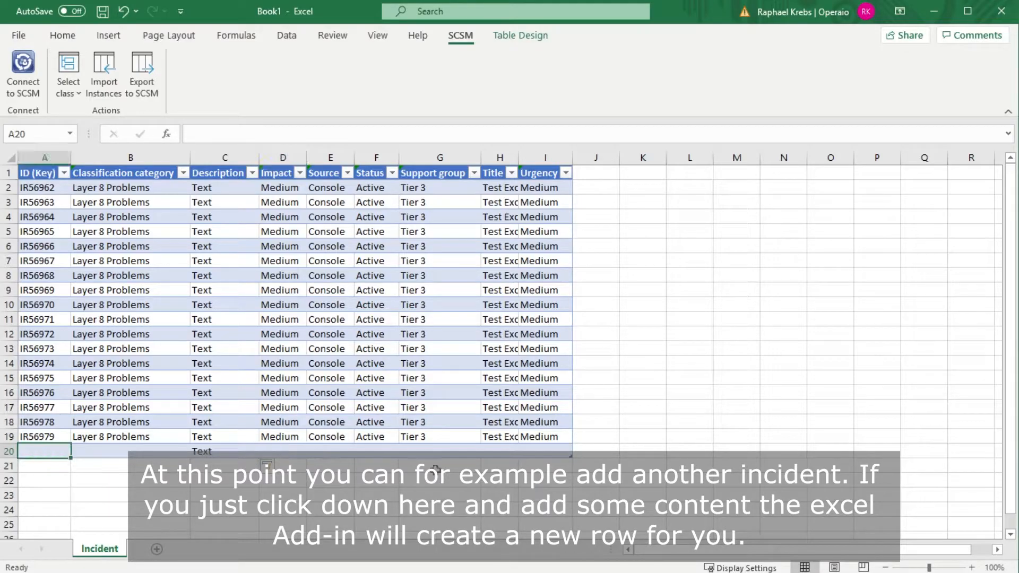
{"action": "type", "text": "IR{0"}
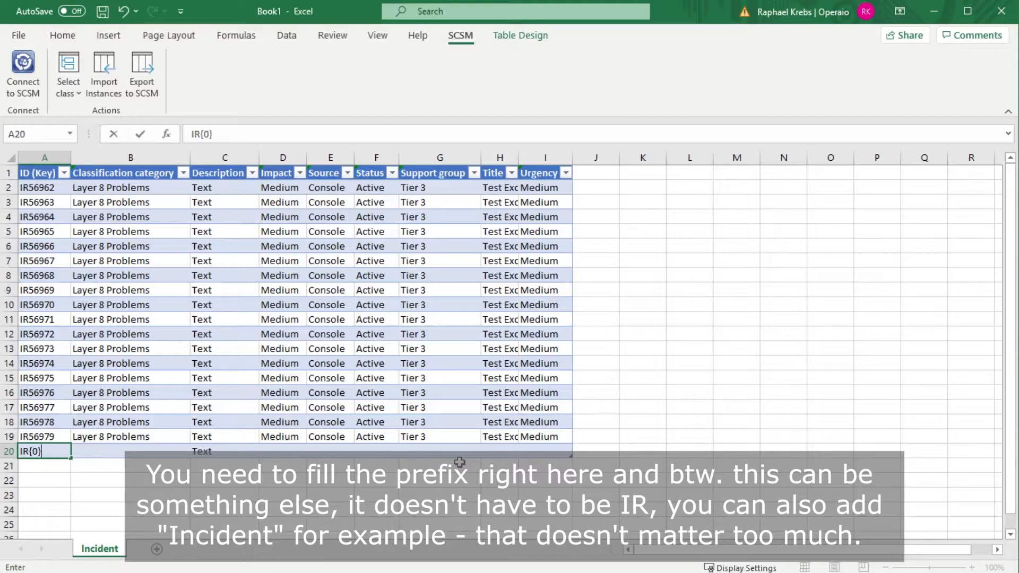
{"action": "key", "text": "ctrl+Return"}
{"action": "left_click", "coordinate": [200, 133]}
{"action": "type", "text": "Incident"}
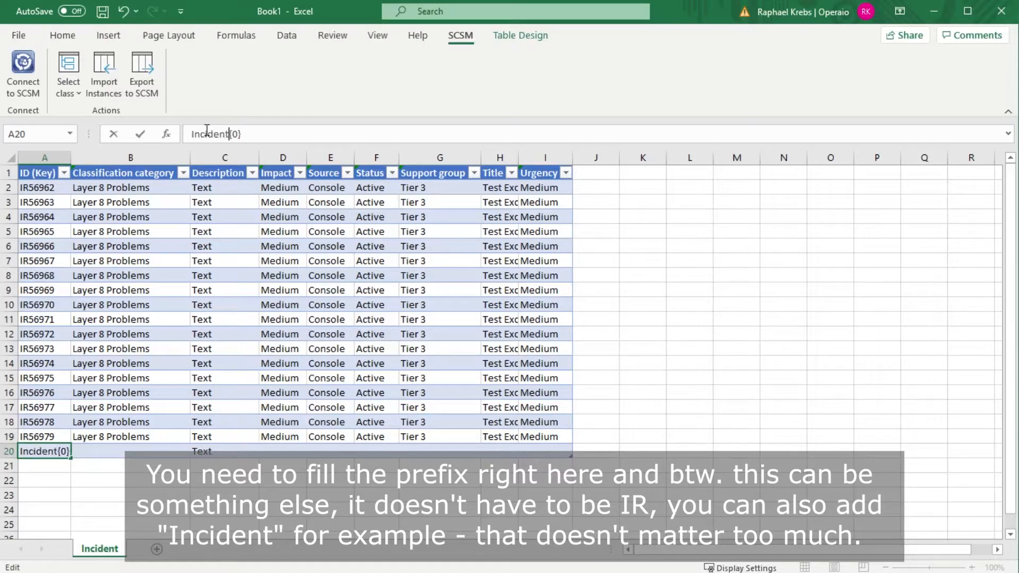
- Set the row 20 incident's classification category to Other Problems and its impact to Medium
{"action": "left_click", "coordinate": [156, 451]}
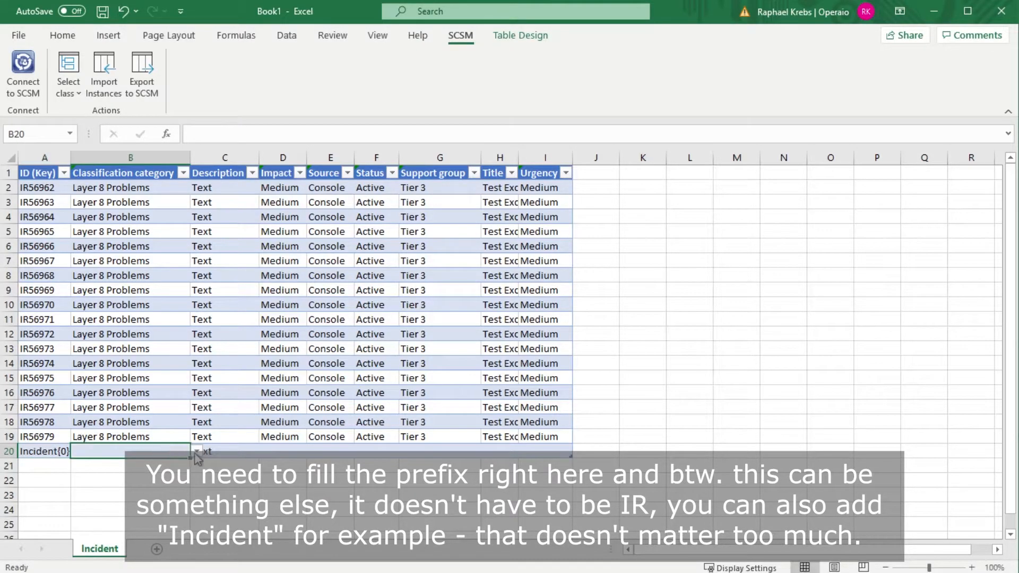
{"action": "left_click", "coordinate": [196, 451]}
{"action": "left_click", "coordinate": [159, 492]}
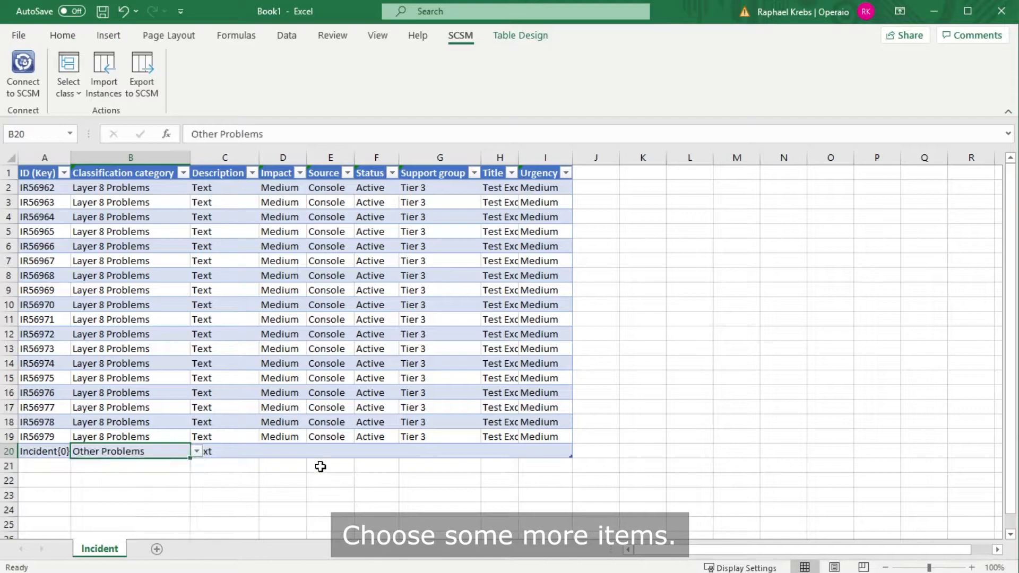
{"action": "left_click", "coordinate": [300, 450]}
{"action": "left_click", "coordinate": [313, 451]}
{"action": "left_click", "coordinate": [266, 471]}
- Set the row 20 incident's source to Configuration Manager (DCM) and its status to Active
{"action": "left_click", "coordinate": [350, 452]}
{"action": "left_click", "coordinate": [360, 451]}
{"action": "left_click", "coordinate": [329, 491]}
{"action": "left_click", "coordinate": [454, 454]}
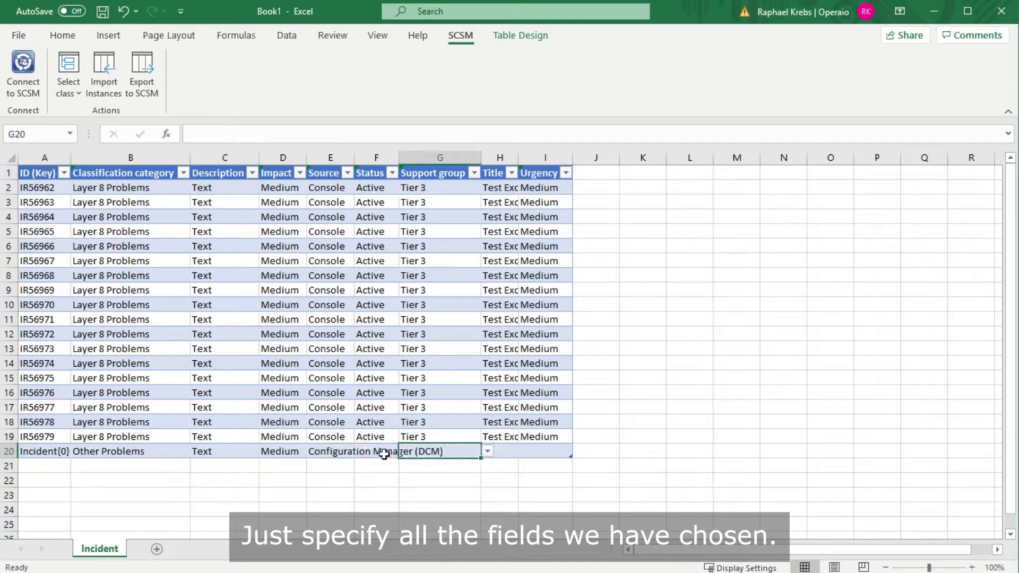
{"action": "left_click", "coordinate": [374, 451]}
{"action": "left_click", "coordinate": [405, 451]}
{"action": "left_click", "coordinate": [396, 463]}
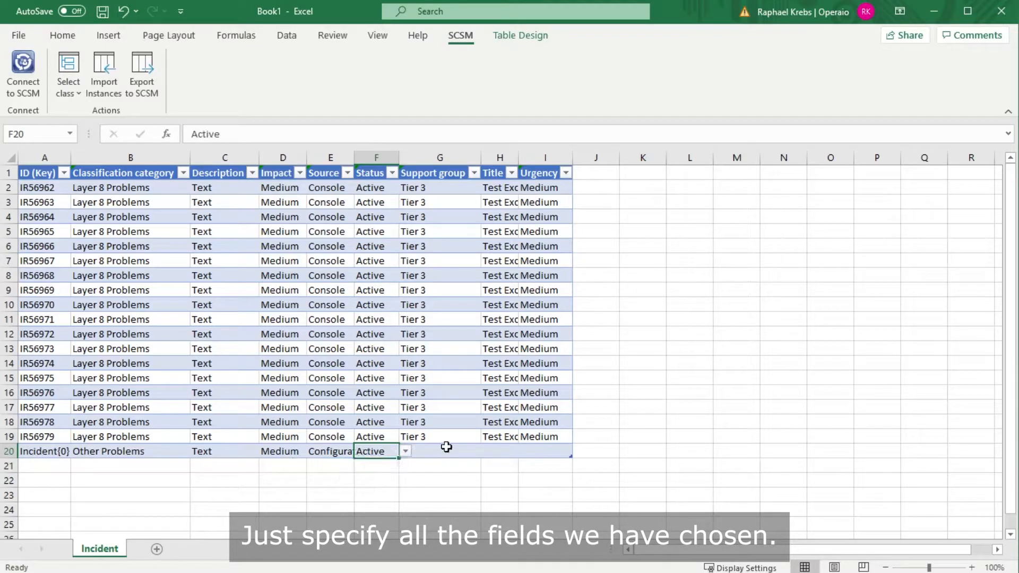
- Set the row 20 incident's support group to Tier 3 and enter "Another Test" as its title
{"action": "left_click", "coordinate": [448, 450]}
{"action": "left_click", "coordinate": [487, 451]}
{"action": "left_click", "coordinate": [423, 481]}
{"action": "left_click", "coordinate": [500, 451]}
{"action": "type", "text": "T"}
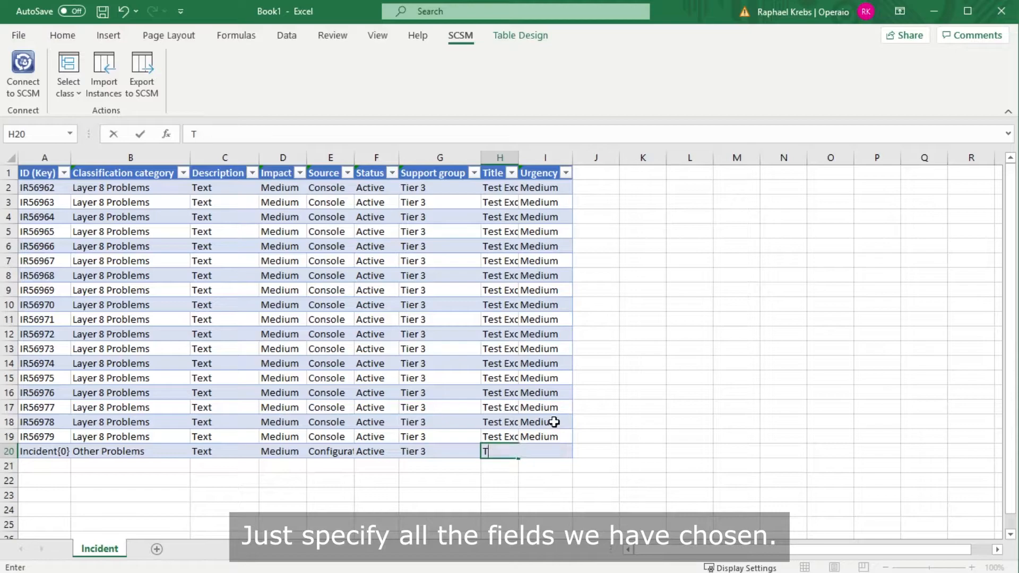
{"action": "type", "text": "est"}
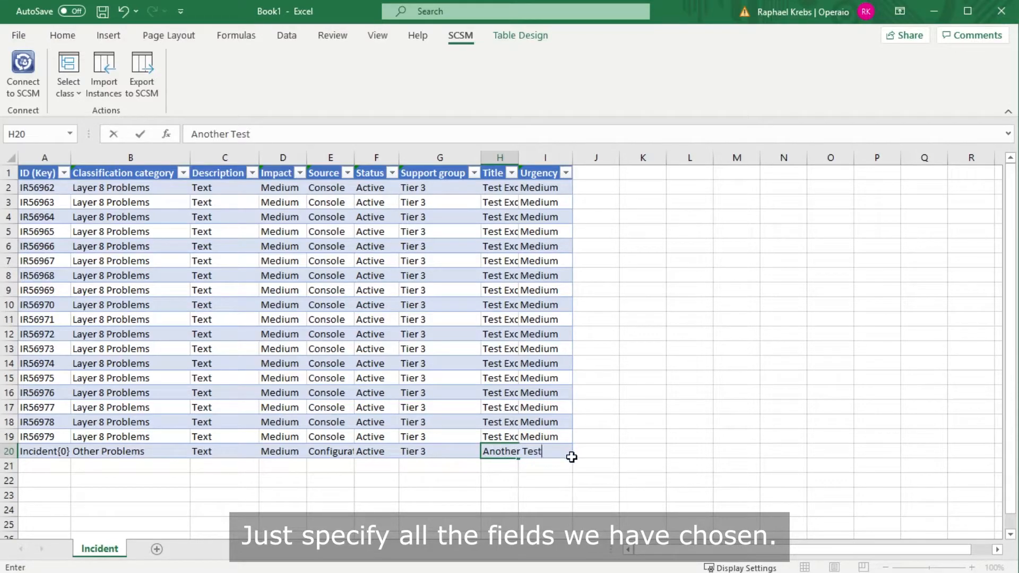
{"action": "left_click", "coordinate": [595, 478]}
- Set the row 20 incident's urgency to Medium
{"action": "left_click", "coordinate": [546, 449]}
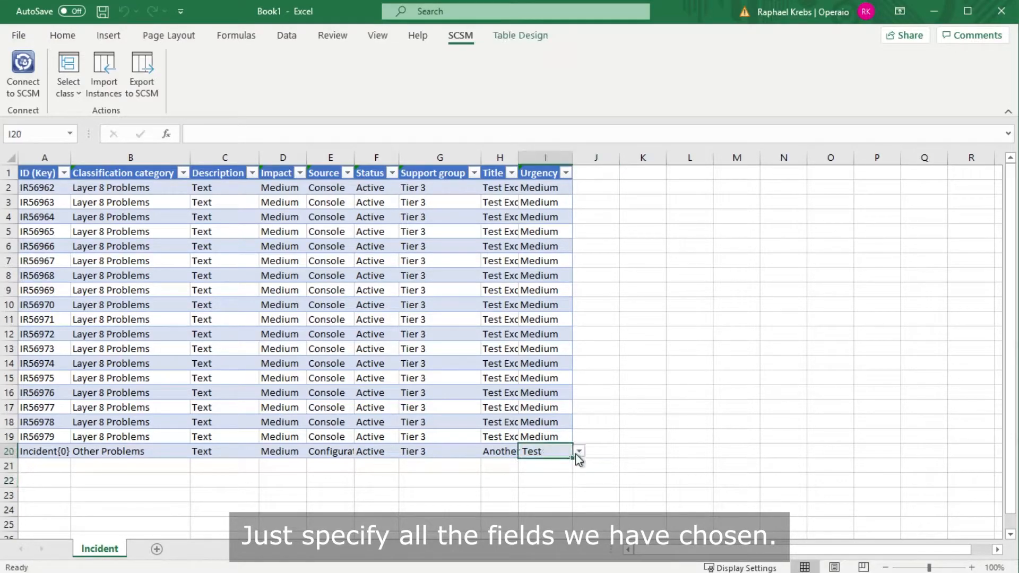
{"action": "left_click", "coordinate": [578, 452]}
{"action": "left_click", "coordinate": [548, 476]}
- Export the new incident to SCSM and widen column A to show its full generated key in A20
{"action": "left_click", "coordinate": [141, 79]}
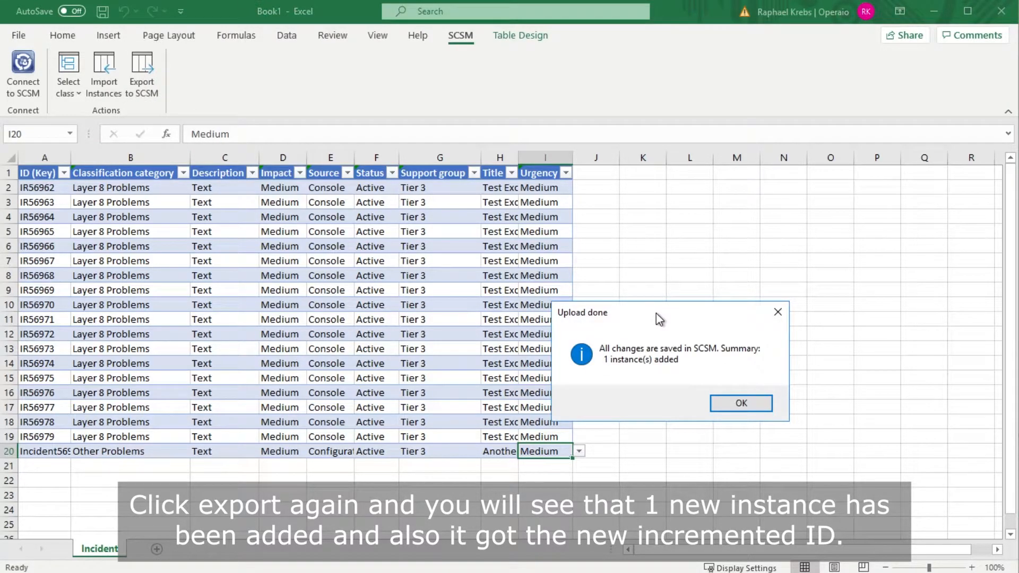
{"action": "left_click_drag", "start_coordinate": [650, 313], "coordinate": [483, 258]}
{"action": "left_click", "coordinate": [574, 348]}
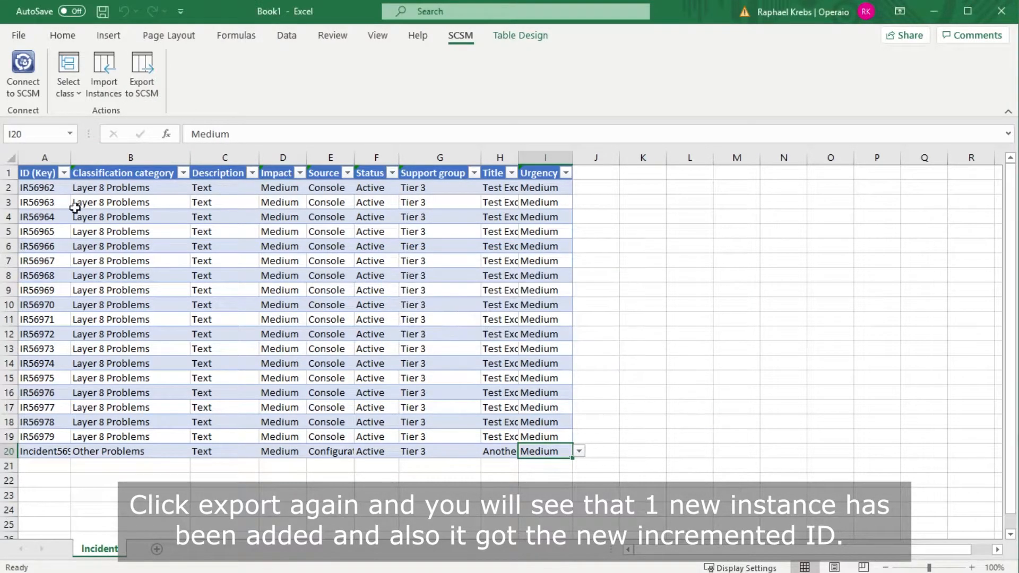
{"action": "left_click_drag", "start_coordinate": [72, 159], "coordinate": [129, 158]}
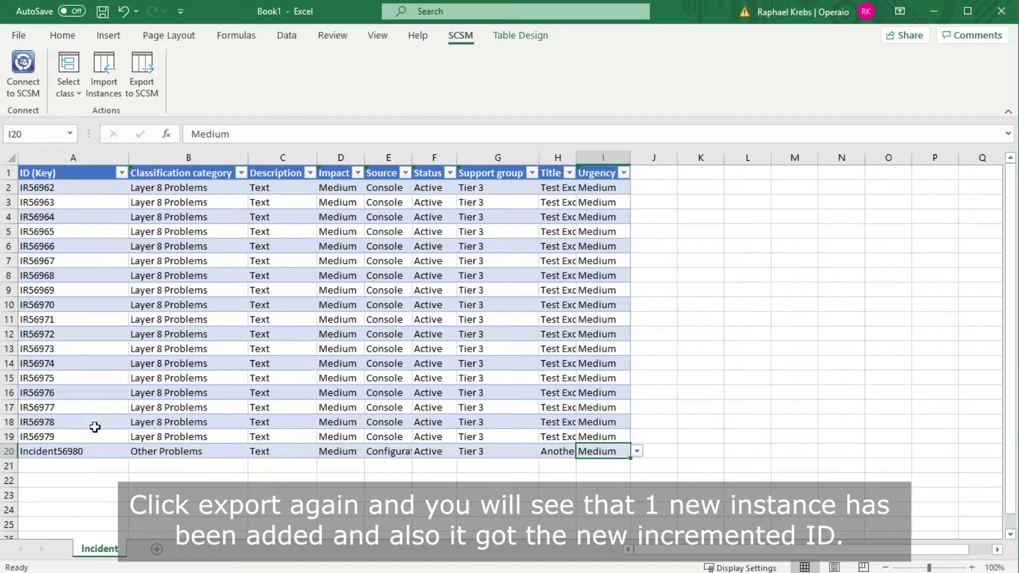
{"action": "left_click", "coordinate": [76, 453]}
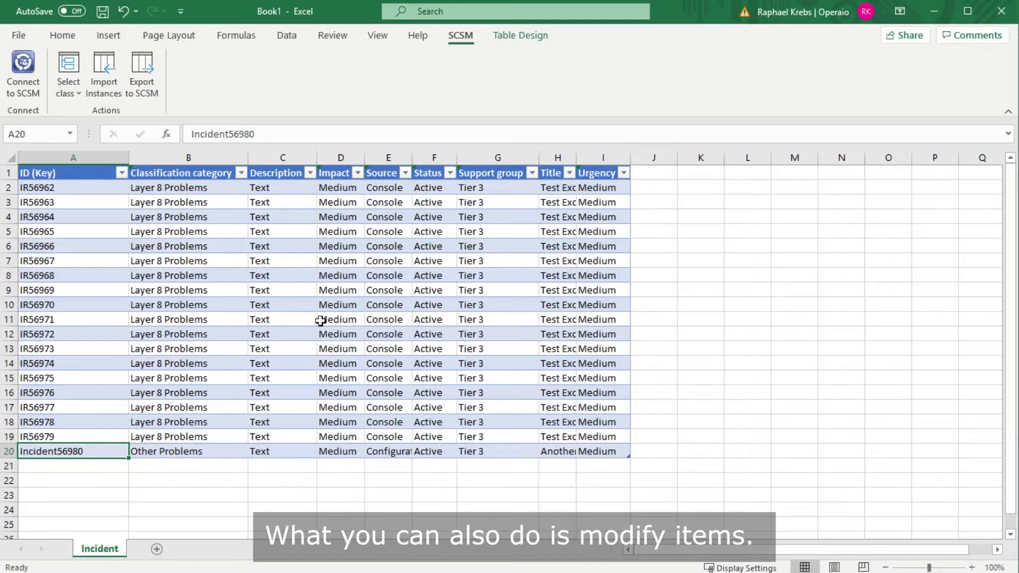
- Change the description of the incident in C10 to "Another Text"
{"action": "left_click", "coordinate": [289, 308]}
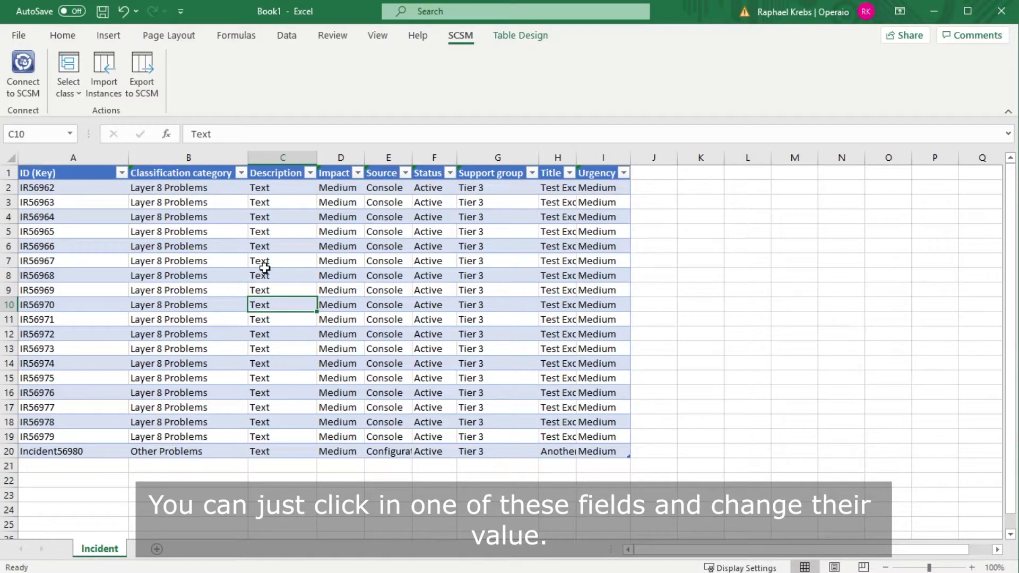
{"action": "key", "text": "BackSpace"}
{"action": "type", "text": "A"}
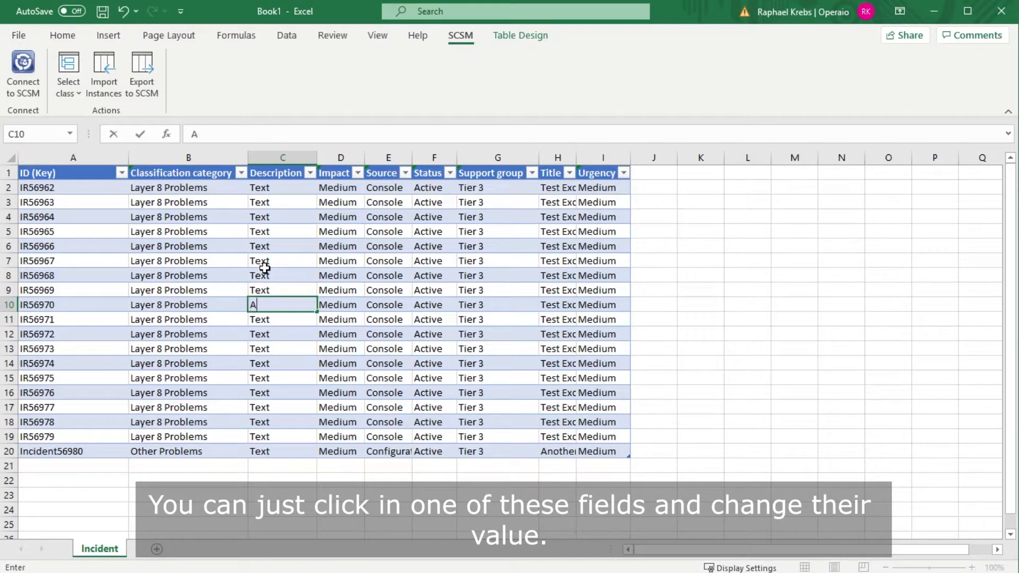
{"action": "type", "text": "nother Text"}
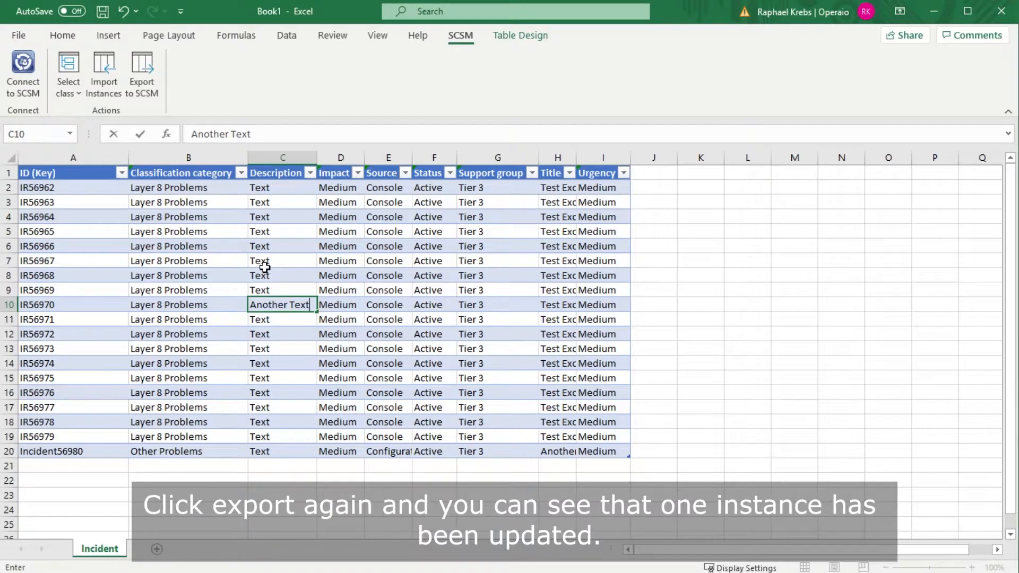
{"action": "left_click", "coordinate": [321, 407]}
- Export the modified description to SCSM and close the upload summary
{"action": "left_click", "coordinate": [142, 74]}
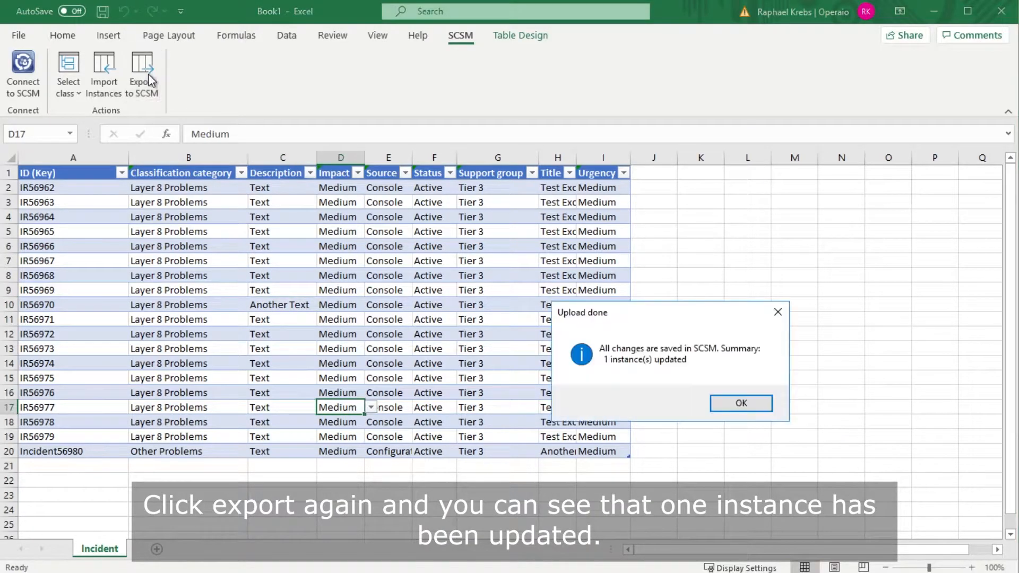
{"action": "left_click_drag", "start_coordinate": [685, 321], "coordinate": [550, 303]}
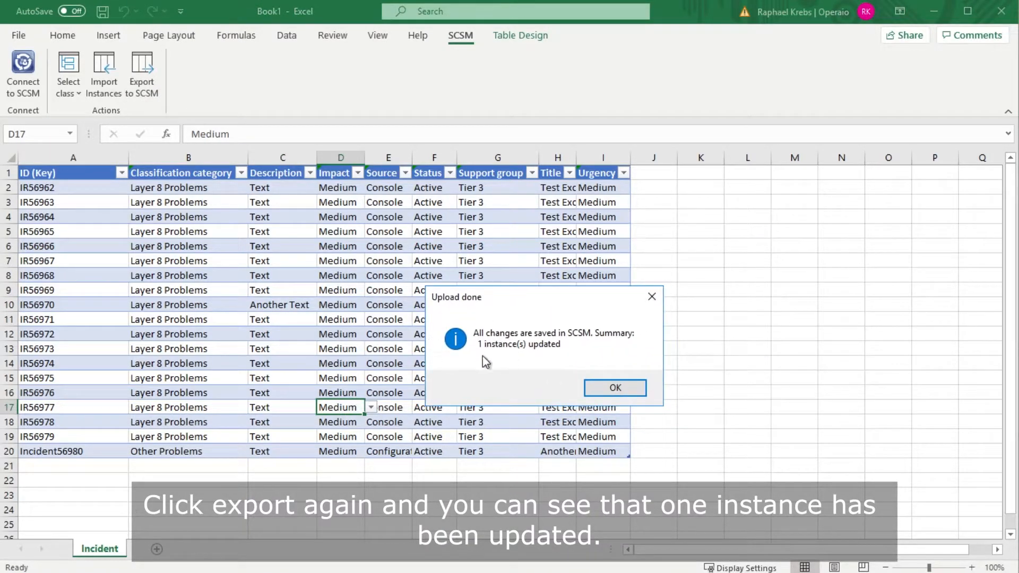
{"action": "left_click", "coordinate": [616, 384]}
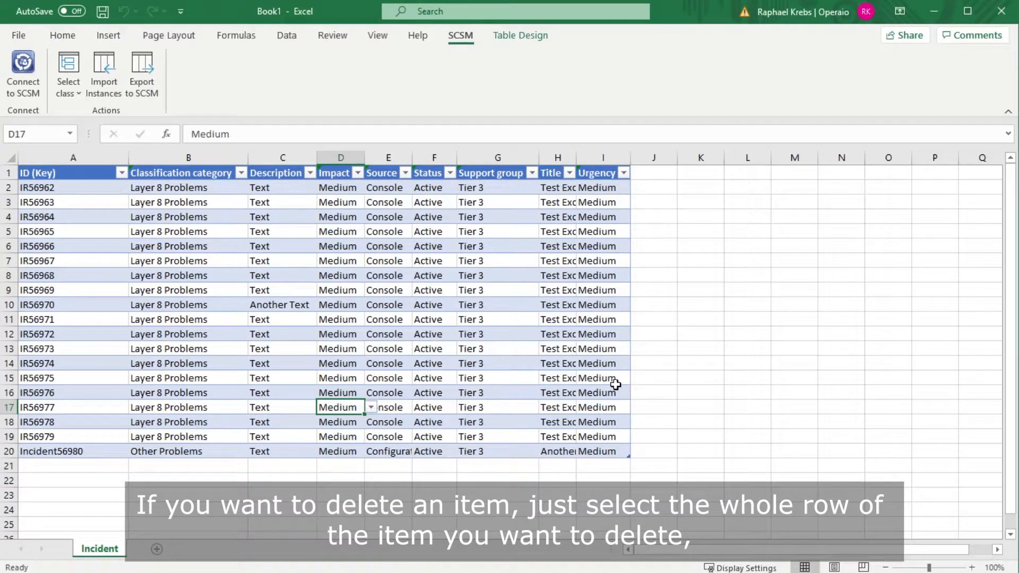
- Delete the incidents in sheet rows 10 to 14 as entire rows
{"action": "left_click", "coordinate": [9, 304]}
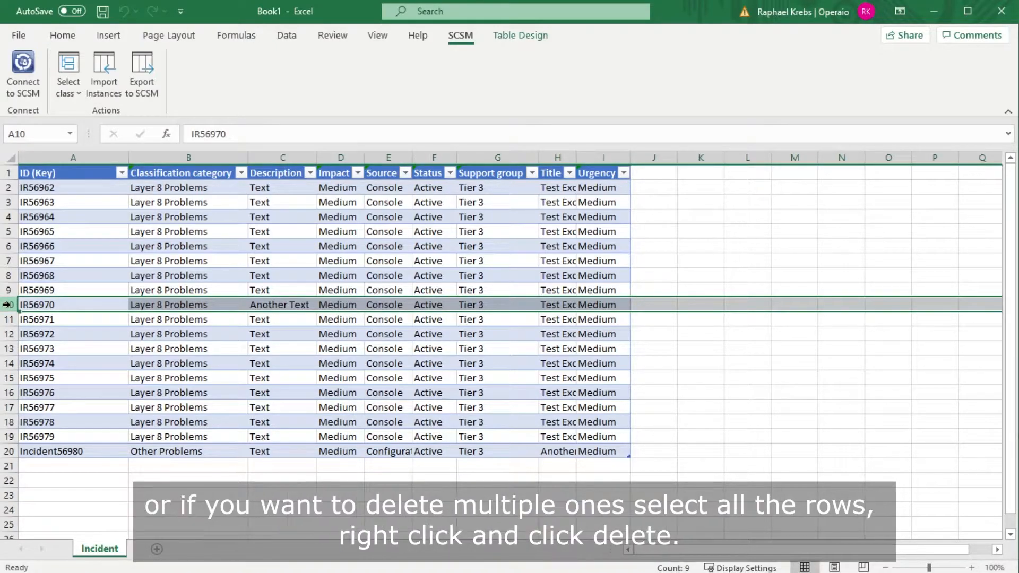
{"action": "left_click_drag", "start_coordinate": [9, 304], "coordinate": [5, 356]}
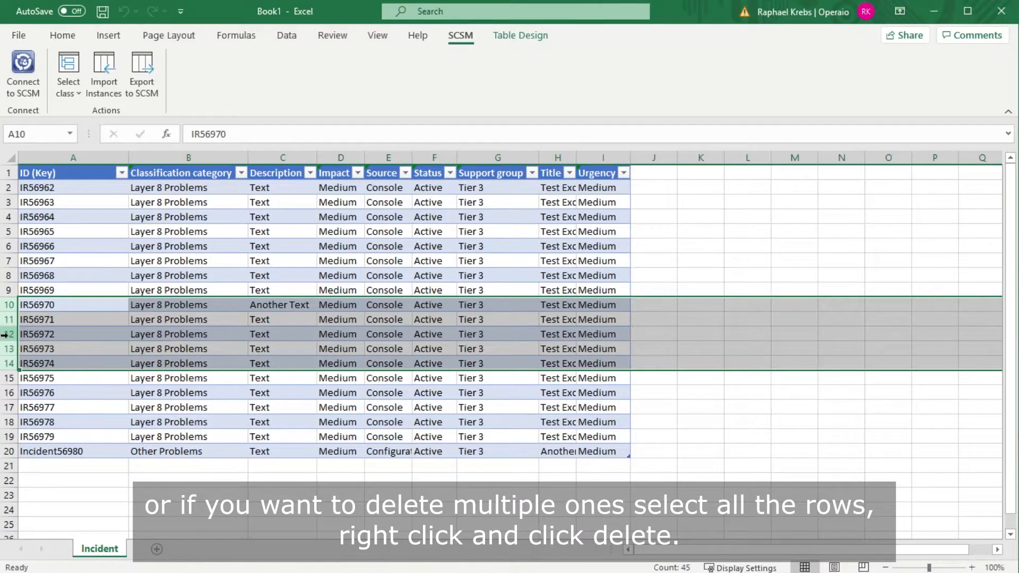
{"action": "right_click", "coordinate": [16, 340]}
{"action": "left_click", "coordinate": [65, 475]}
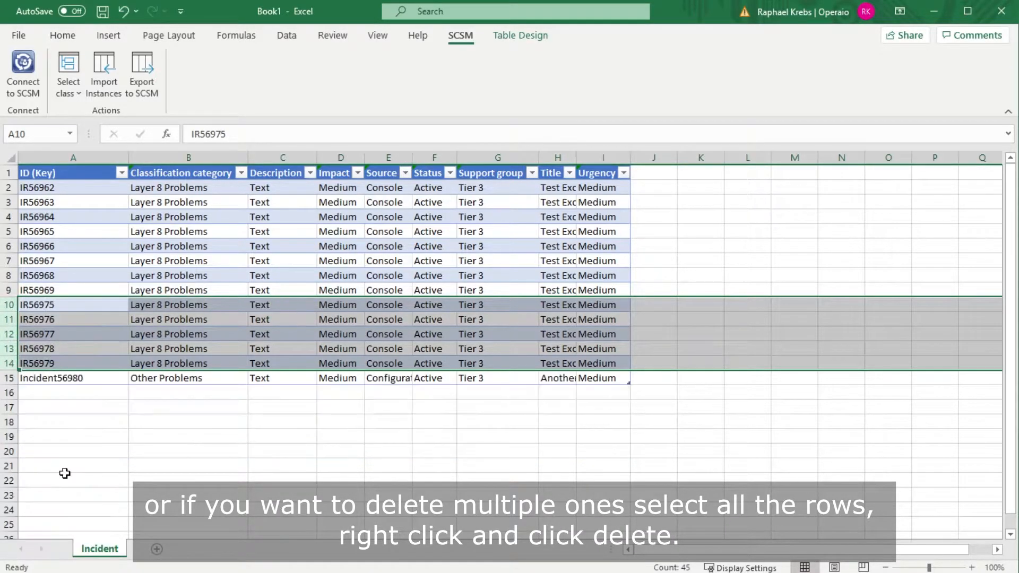
- Export the row deletions to SCSM and dismiss the upload summary
{"action": "left_click", "coordinate": [145, 78]}
{"action": "left_click_drag", "start_coordinate": [691, 317], "coordinate": [422, 229]}
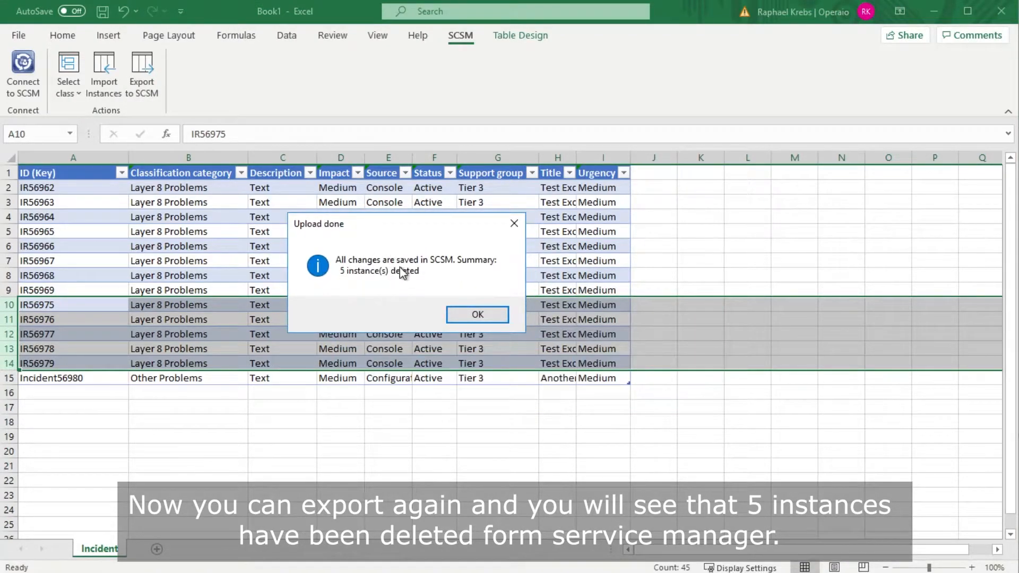
{"action": "left_click", "coordinate": [477, 315]}
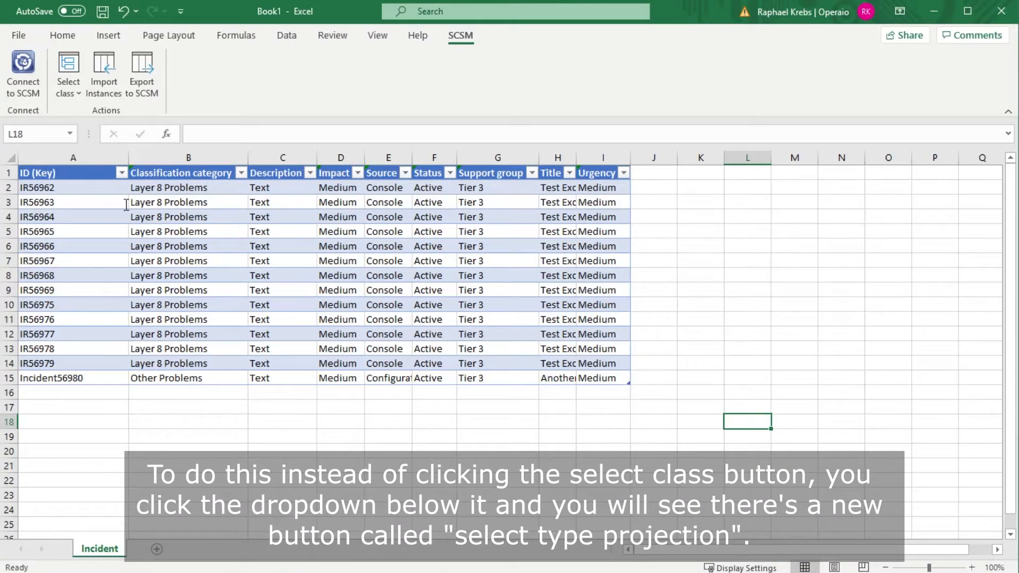
- Start a type projection selection and choose Incident (Affected User, Assigned To, Initiator) as the class
{"action": "left_click", "coordinate": [77, 94]}
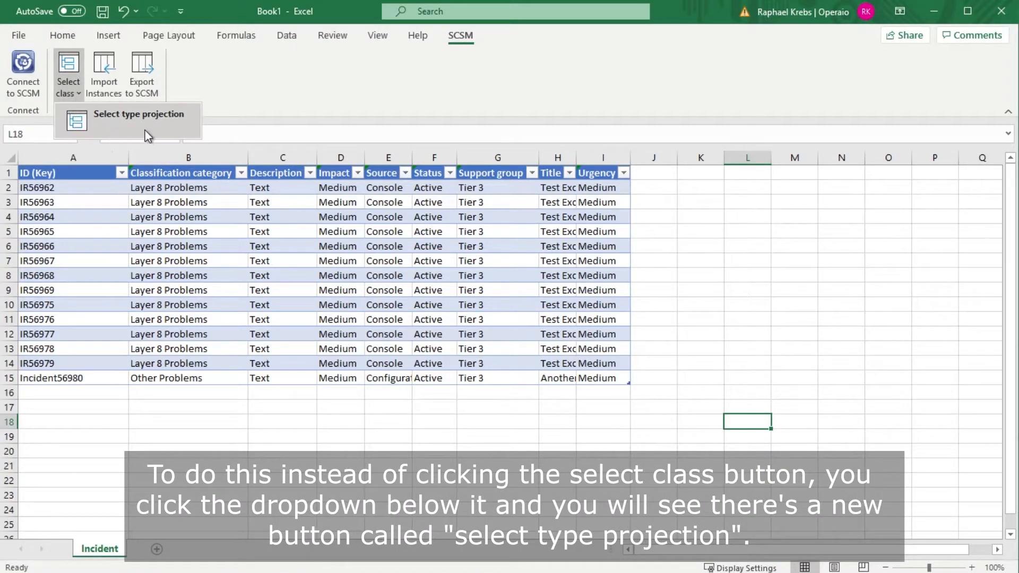
{"action": "left_click", "coordinate": [104, 121]}
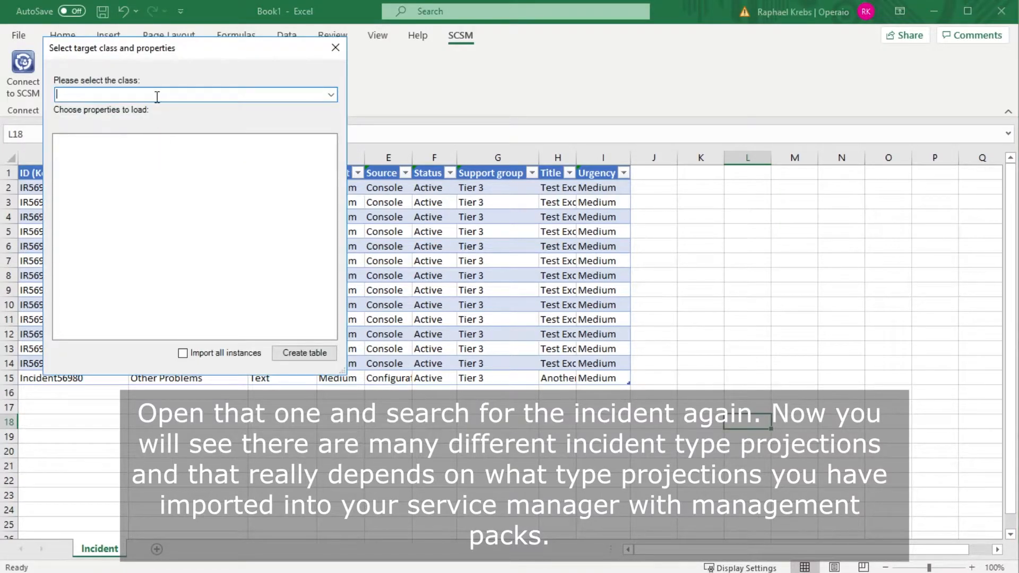
{"action": "left_click", "coordinate": [331, 94]}
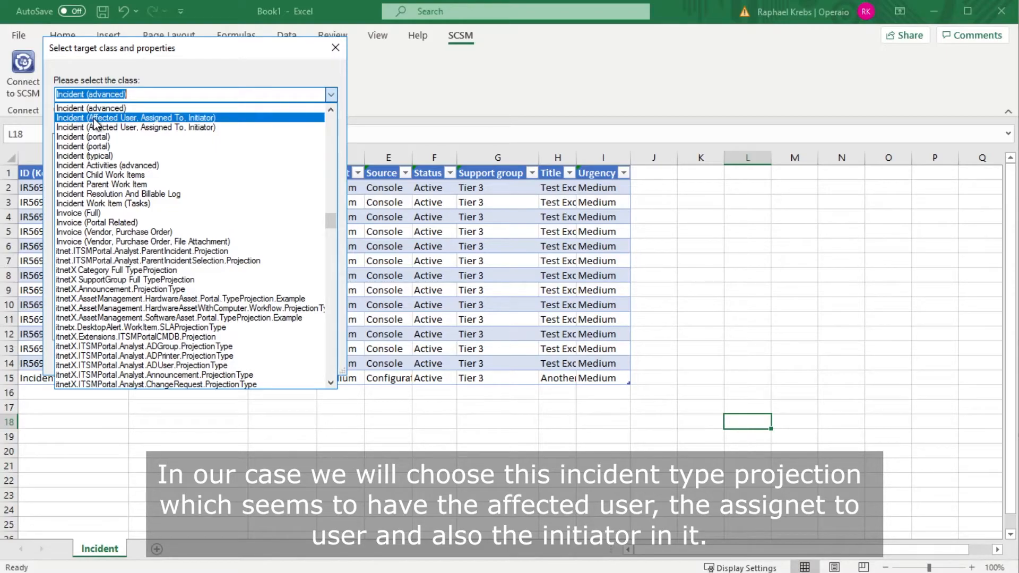
{"action": "left_click", "coordinate": [180, 119]}
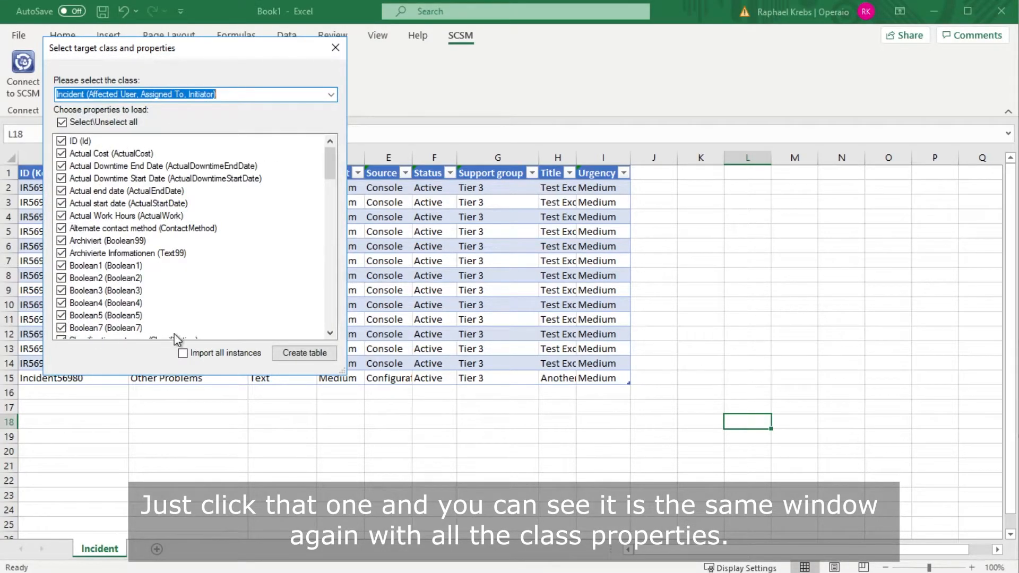
- Review the alias relationships at the end of the projection's property list and unselect all properties
{"action": "left_click_drag", "start_coordinate": [329, 163], "coordinate": [324, 321]}
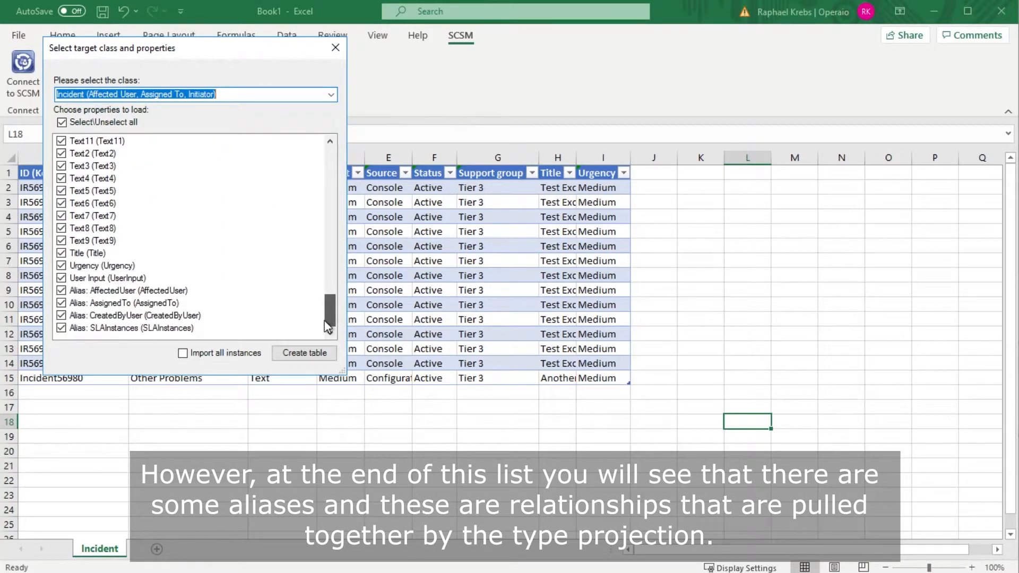
{"action": "left_click", "coordinate": [89, 295]}
{"action": "left_click", "coordinate": [104, 303]}
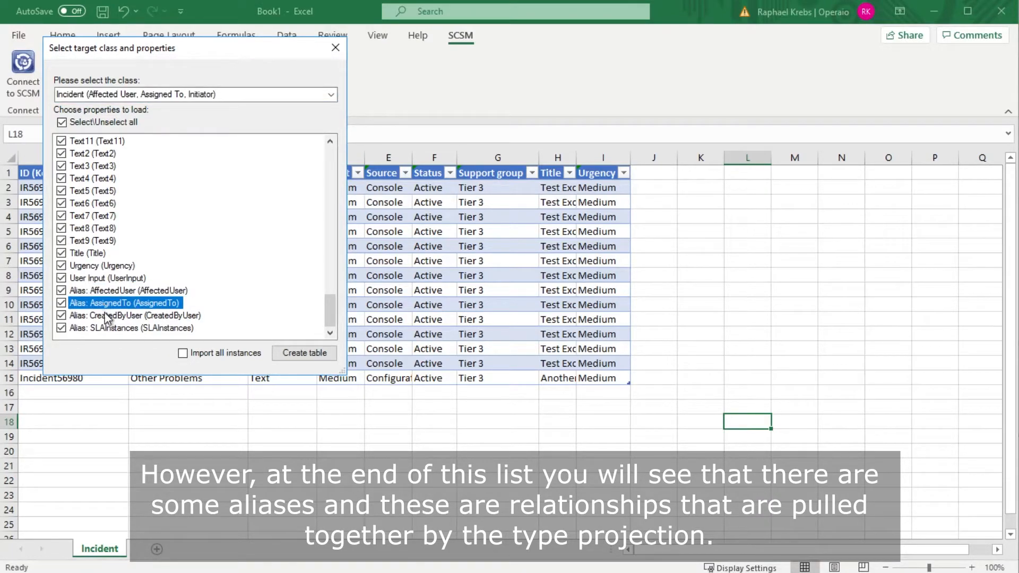
{"action": "left_click", "coordinate": [106, 318]}
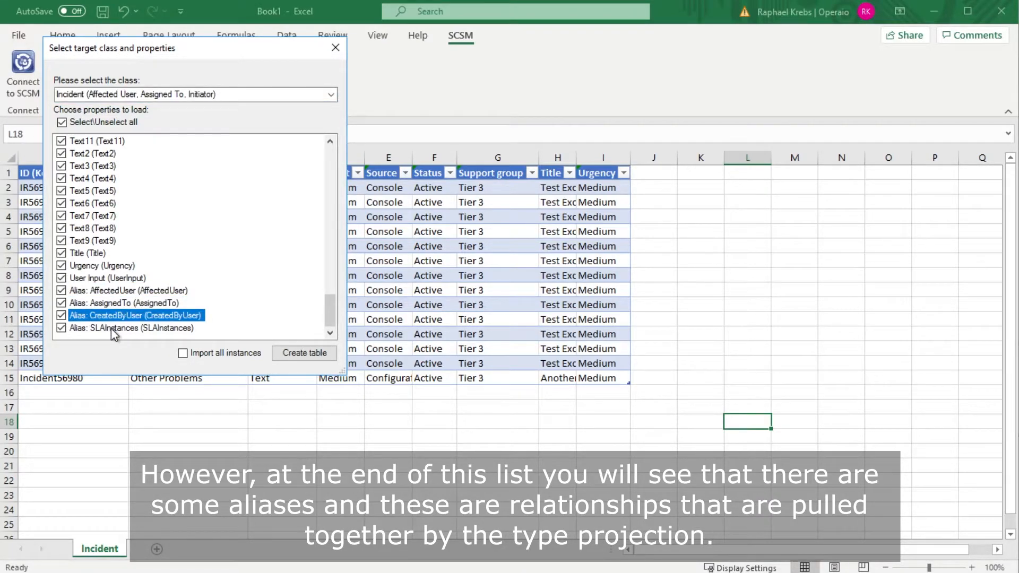
{"action": "left_click", "coordinate": [110, 328]}
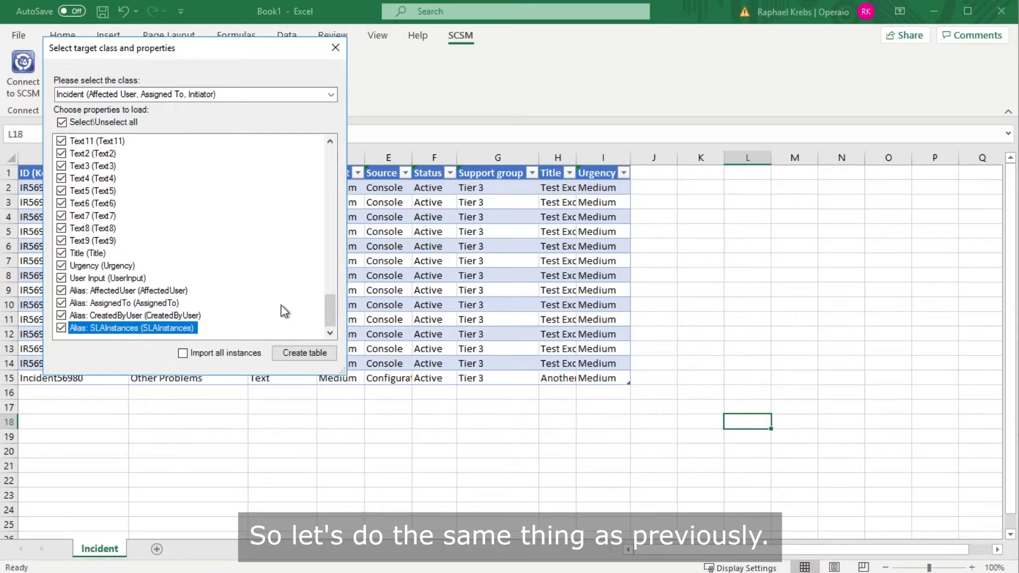
{"action": "left_click", "coordinate": [62, 123]}
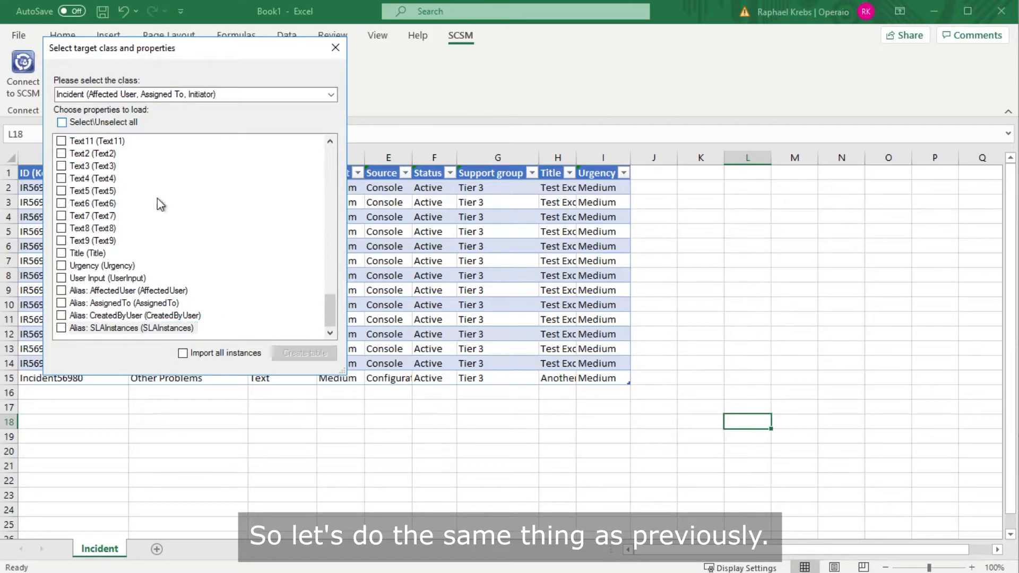
{"action": "left_click_drag", "start_coordinate": [331, 307], "coordinate": [331, 157]}
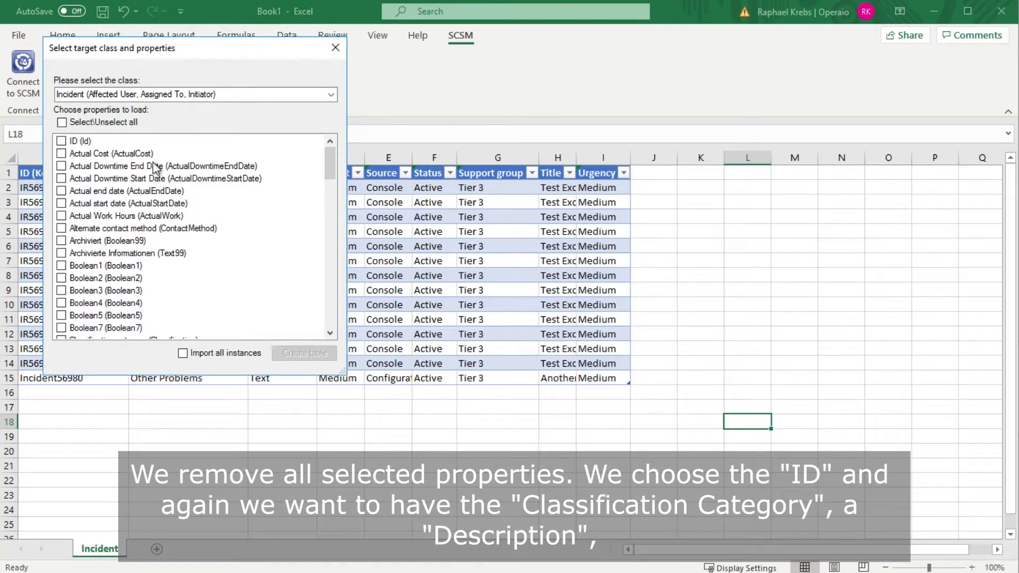
- Include the ID, Classification category, Description and Impact properties in the type projection's property selection
{"action": "left_click", "coordinate": [61, 141]}
{"action": "scroll", "coordinate": [98, 221], "scroll_direction": "down", "scroll_amount": 2}
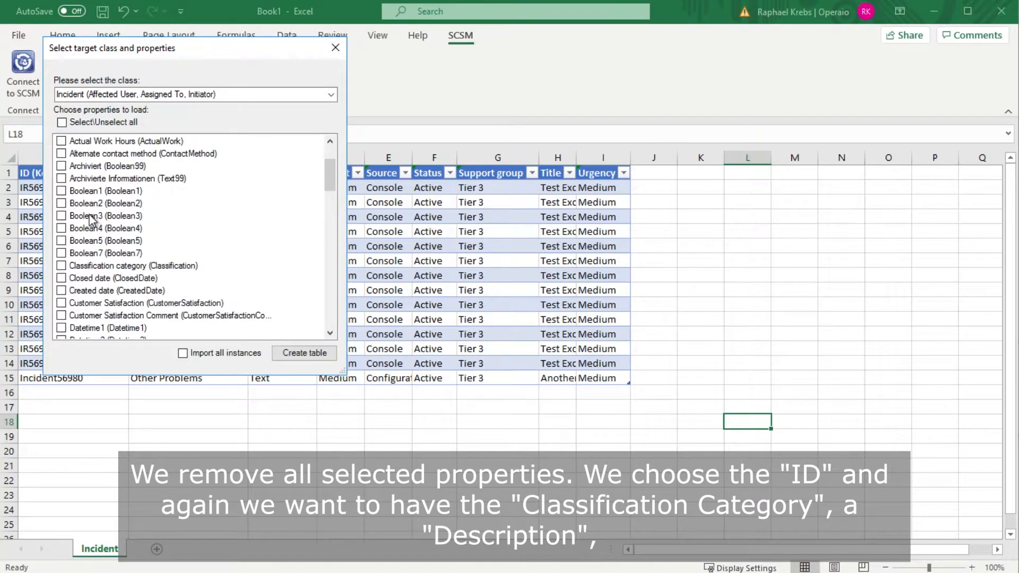
{"action": "scroll", "coordinate": [82, 222], "scroll_direction": "down", "scroll_amount": 1}
{"action": "left_click", "coordinate": [61, 228]}
{"action": "scroll", "coordinate": [92, 260], "scroll_direction": "down", "scroll_amount": 2}
{"action": "left_click", "coordinate": [61, 278]}
{"action": "scroll", "coordinate": [80, 266], "scroll_direction": "down", "scroll_amount": 3}
{"action": "scroll", "coordinate": [95, 253], "scroll_direction": "down", "scroll_amount": 3}
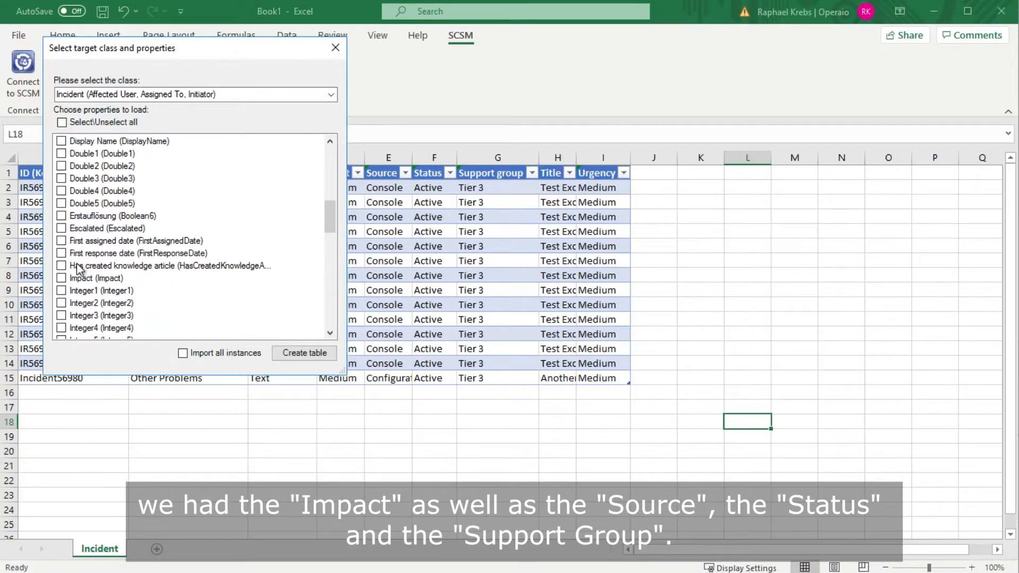
{"action": "left_click", "coordinate": [62, 204]}
- Add the Source, Status and Support group properties to the selection
{"action": "scroll", "coordinate": [109, 276], "scroll_direction": "down", "scroll_amount": 5}
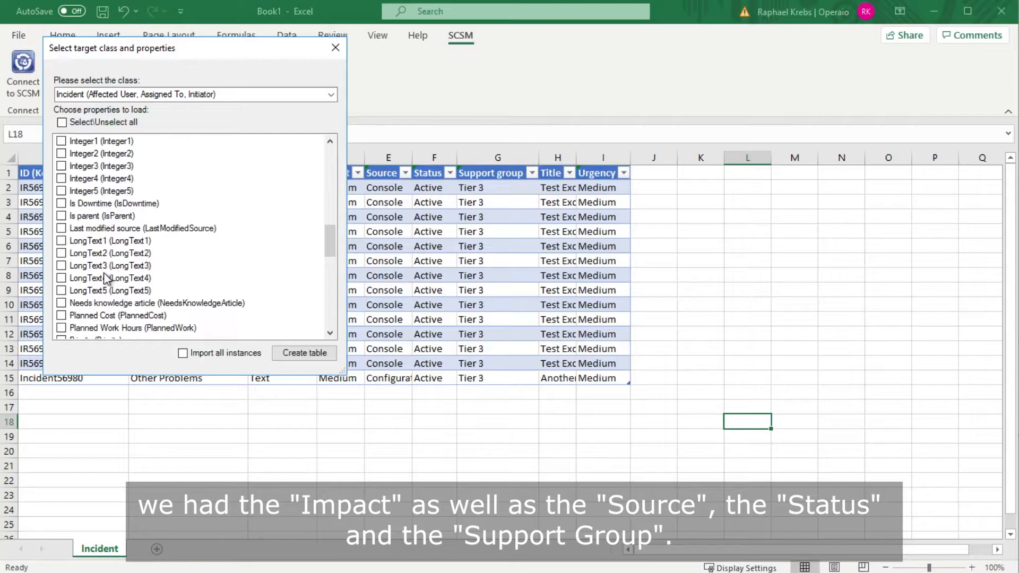
{"action": "scroll", "coordinate": [85, 228], "scroll_direction": "down", "scroll_amount": 2}
{"action": "scroll", "coordinate": [102, 231], "scroll_direction": "down", "scroll_amount": 1}
{"action": "left_click", "coordinate": [62, 290]}
{"action": "left_click", "coordinate": [62, 303]}
{"action": "scroll", "coordinate": [114, 264], "scroll_direction": "down", "scroll_amount": 1}
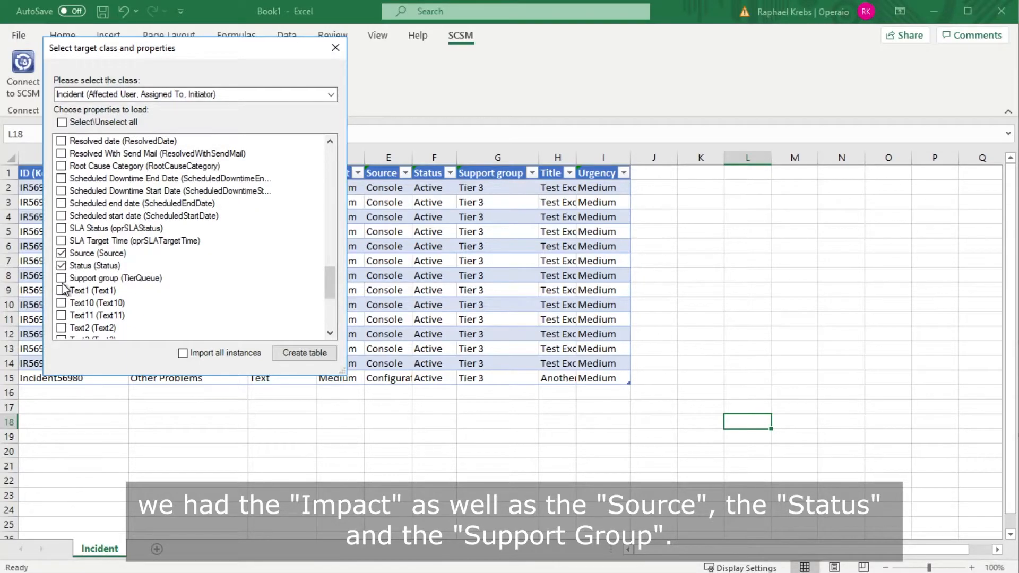
- Add Title, Urgency and the AffectedUser and AssignedTo aliases to the selection, and create the table without importing instances
{"action": "scroll", "coordinate": [69, 287], "scroll_direction": "down", "scroll_amount": 5}
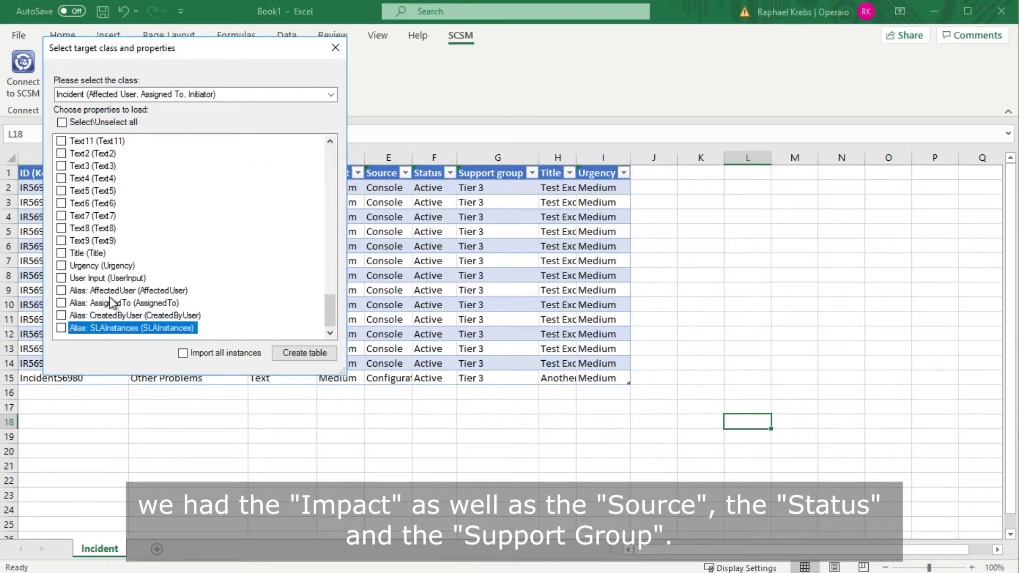
{"action": "left_click", "coordinate": [62, 265]}
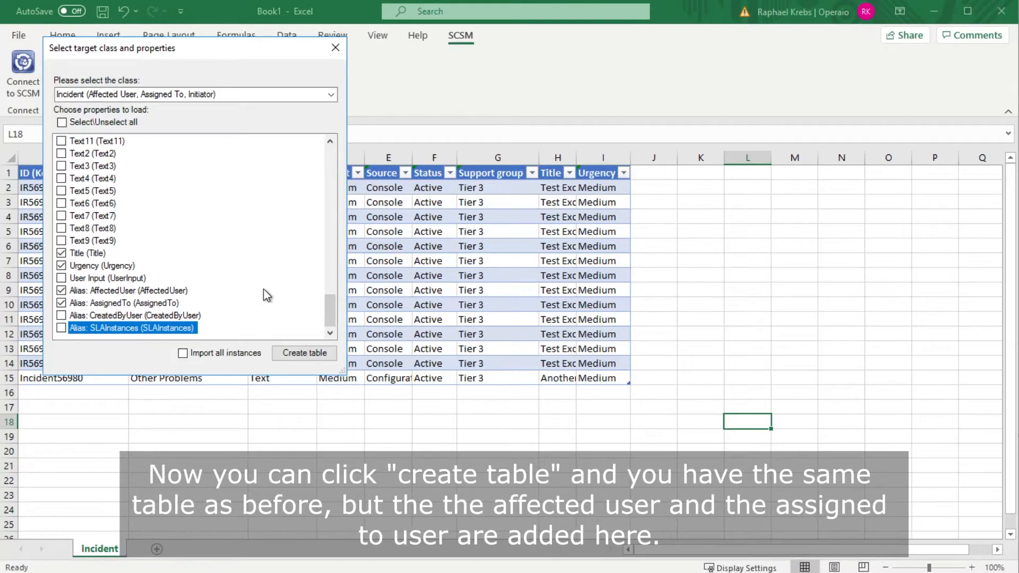
{"action": "left_click", "coordinate": [298, 352]}
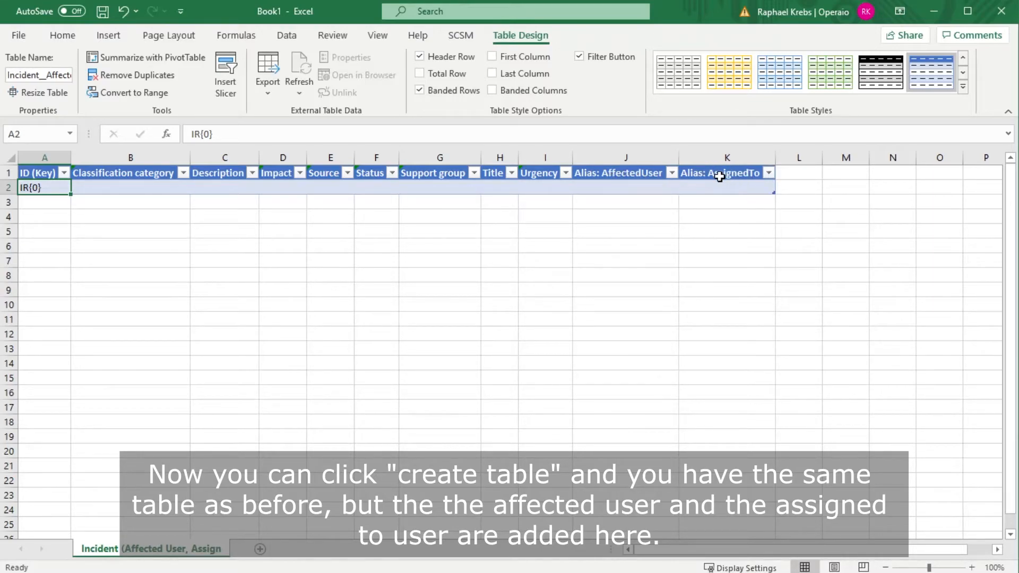
- Fill in the new incident in row 2 with classification category Layer 8 Problems, description "Some Text" and impact Medium
{"action": "left_click", "coordinate": [122, 186]}
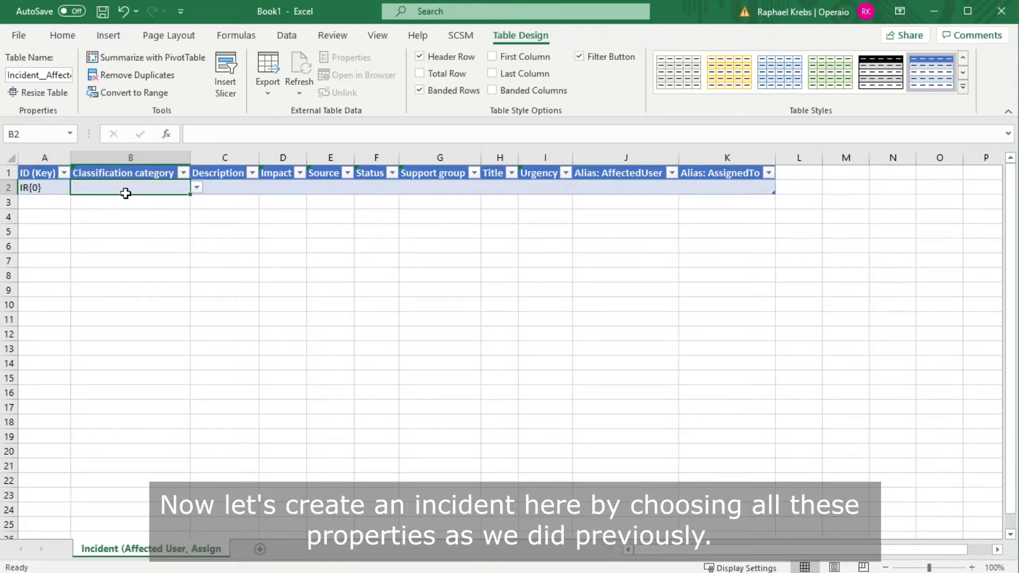
{"action": "left_click", "coordinate": [195, 188]}
{"action": "left_click", "coordinate": [169, 211]}
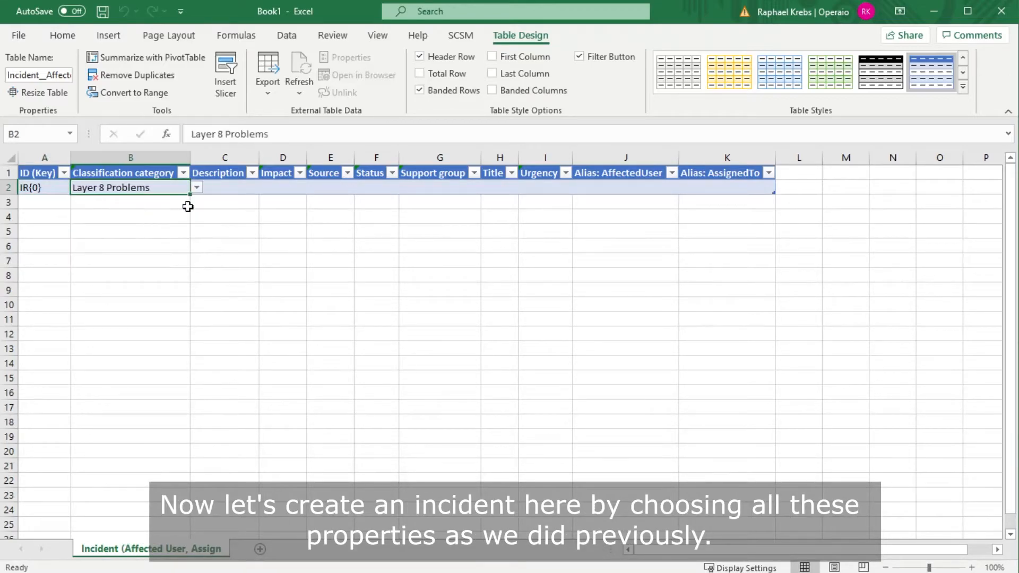
{"action": "left_click", "coordinate": [227, 187]}
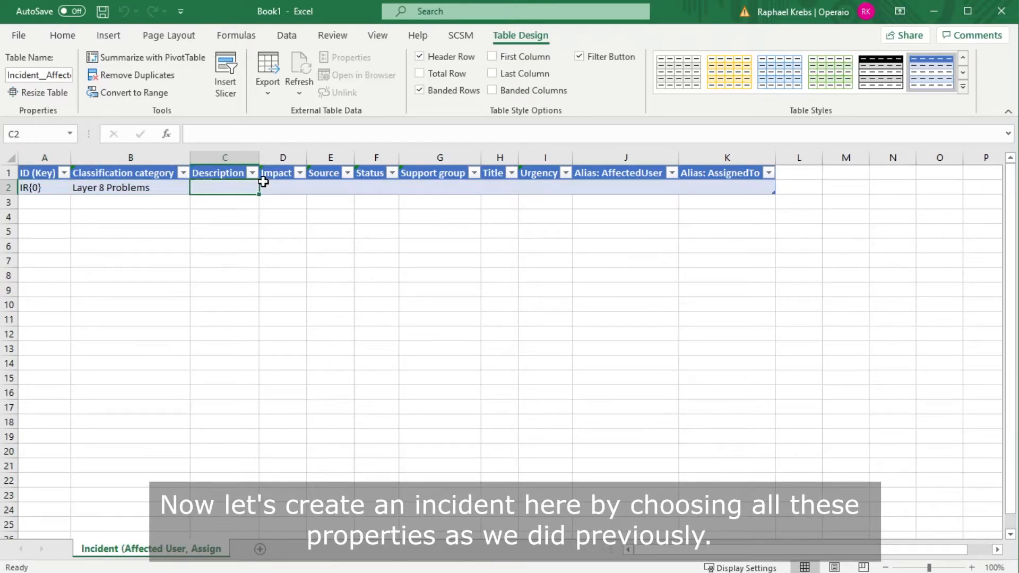
{"action": "type", "text": "Some Text"}
{"action": "left_click", "coordinate": [291, 190]}
{"action": "left_click", "coordinate": [313, 188]}
{"action": "left_click", "coordinate": [301, 210]}
- Set the row 2 incident's source to Console, status to Active and support group to Tier 3
{"action": "left_click", "coordinate": [352, 182]}
{"action": "left_click", "coordinate": [361, 187]}
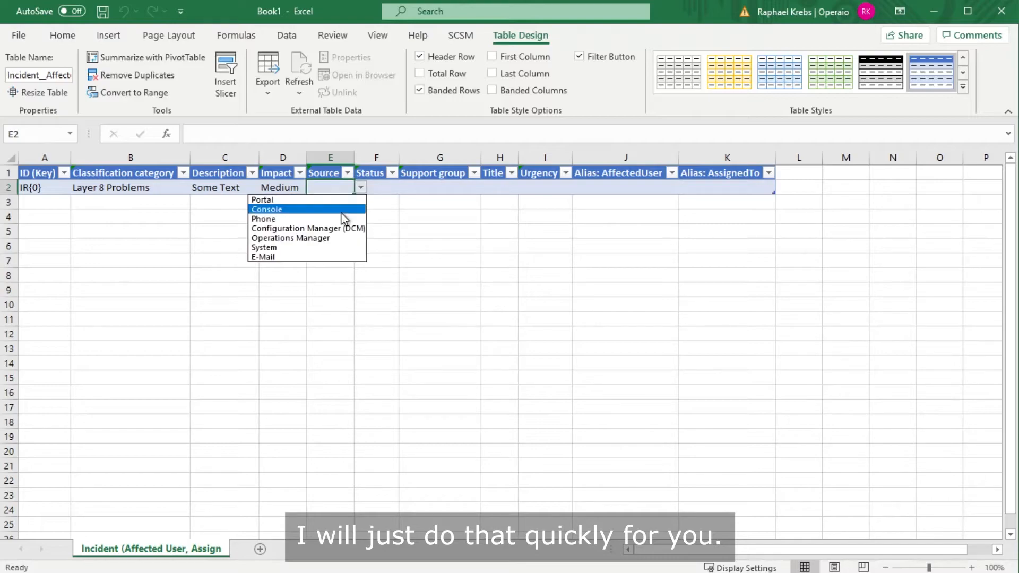
{"action": "left_click", "coordinate": [345, 215]}
{"action": "left_click", "coordinate": [394, 187]}
{"action": "left_click", "coordinate": [406, 187]}
{"action": "left_click", "coordinate": [375, 207]}
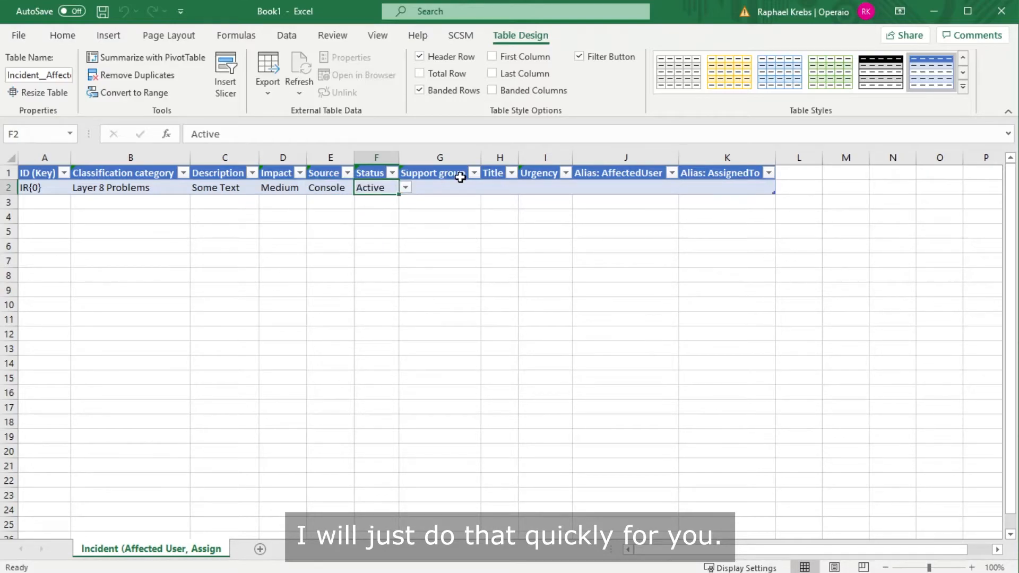
{"action": "left_click", "coordinate": [460, 202]}
{"action": "left_click", "coordinate": [459, 188]}
{"action": "left_click", "coordinate": [487, 188]}
{"action": "left_click", "coordinate": [451, 216]}
- Enter "Some Title" as the row 2 incident's title and set its urgency to Medium
{"action": "left_click", "coordinate": [504, 188]}
{"action": "type", "text": "Some Tiele"}
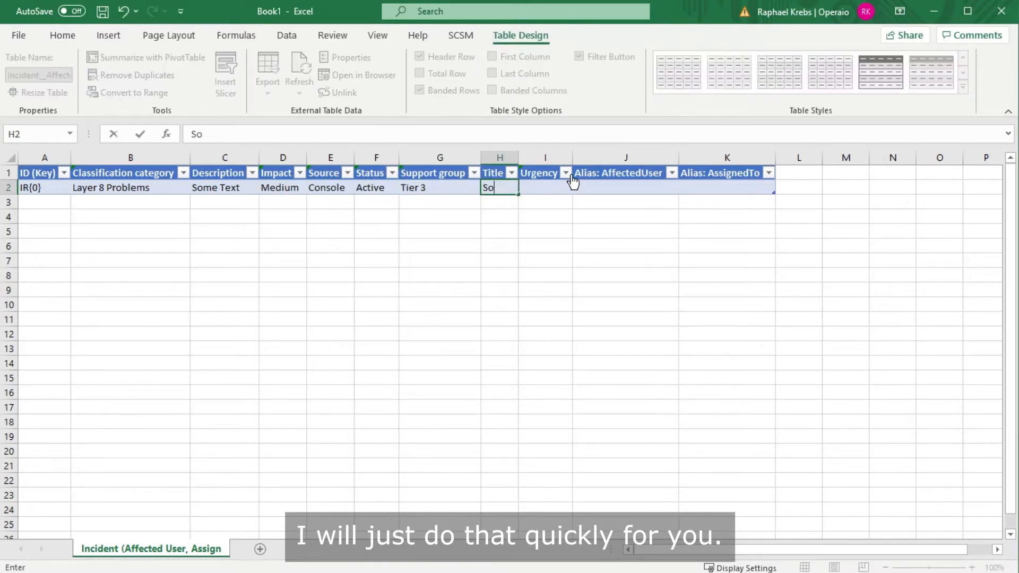
{"action": "key", "text": "BackSpace"}
{"action": "key", "text": "BackSpace"}
{"action": "type", "text": "le"}
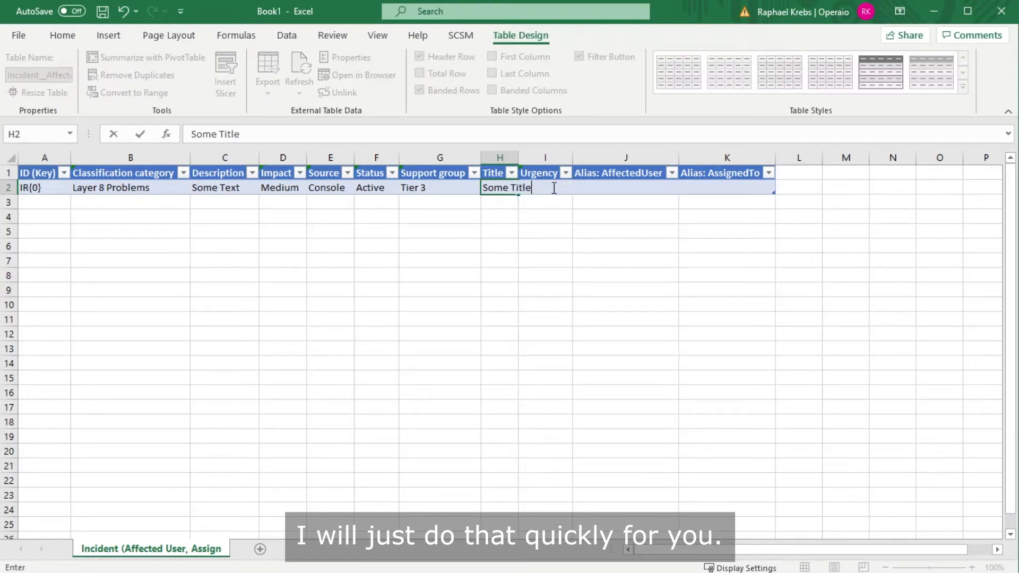
{"action": "left_click", "coordinate": [553, 189]}
{"action": "left_click", "coordinate": [551, 229]}
{"action": "left_click", "coordinate": [553, 189]}
{"action": "left_click", "coordinate": [579, 188]}
{"action": "left_click", "coordinate": [558, 209]}
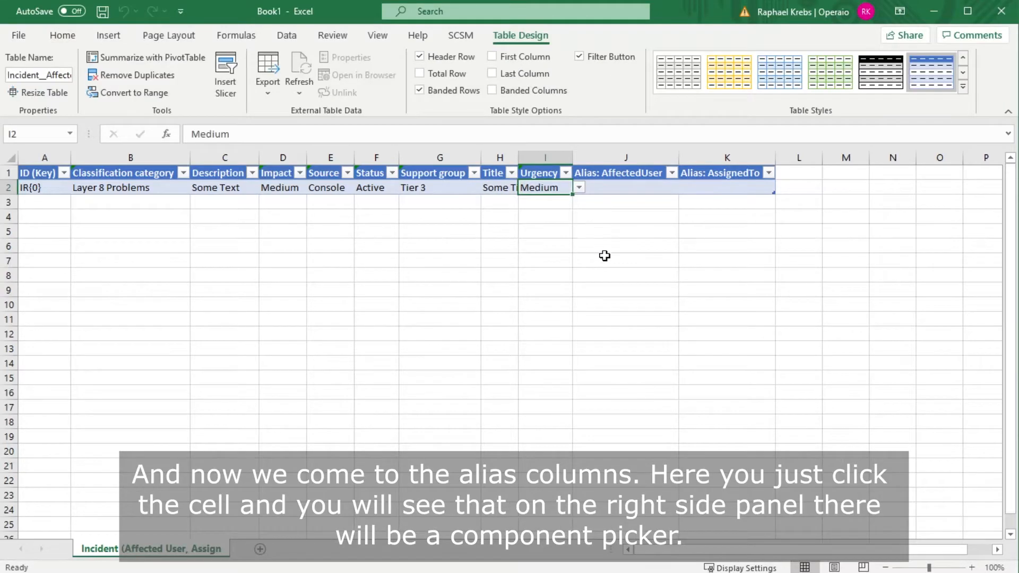
- Assign the first user listed in the instance picker as the row 2 incident's affected user
{"action": "left_click", "coordinate": [603, 256]}
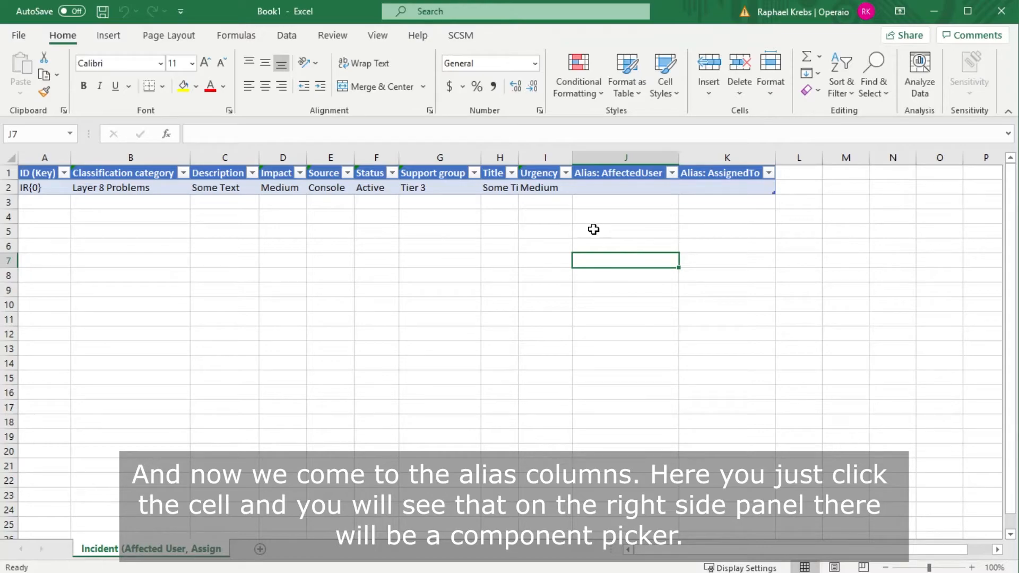
{"action": "left_click", "coordinate": [627, 187]}
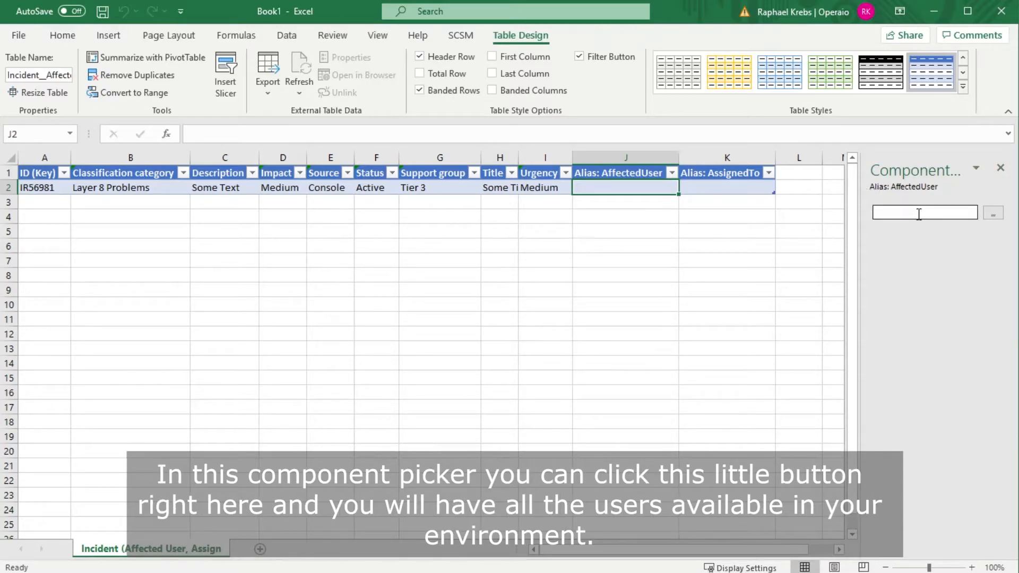
{"action": "left_click", "coordinate": [993, 213]}
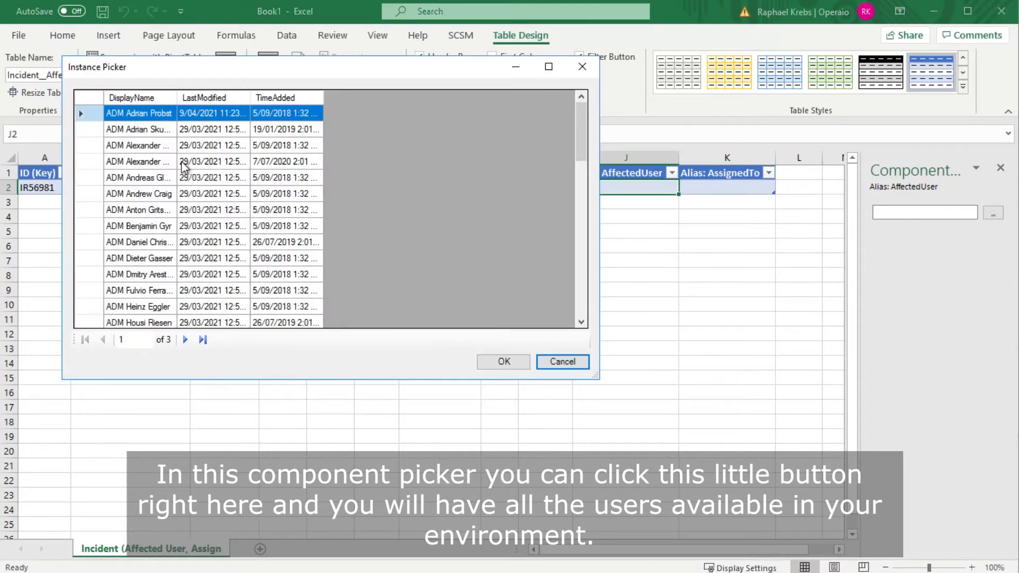
{"action": "left_click_drag", "start_coordinate": [581, 134], "coordinate": [570, 113]}
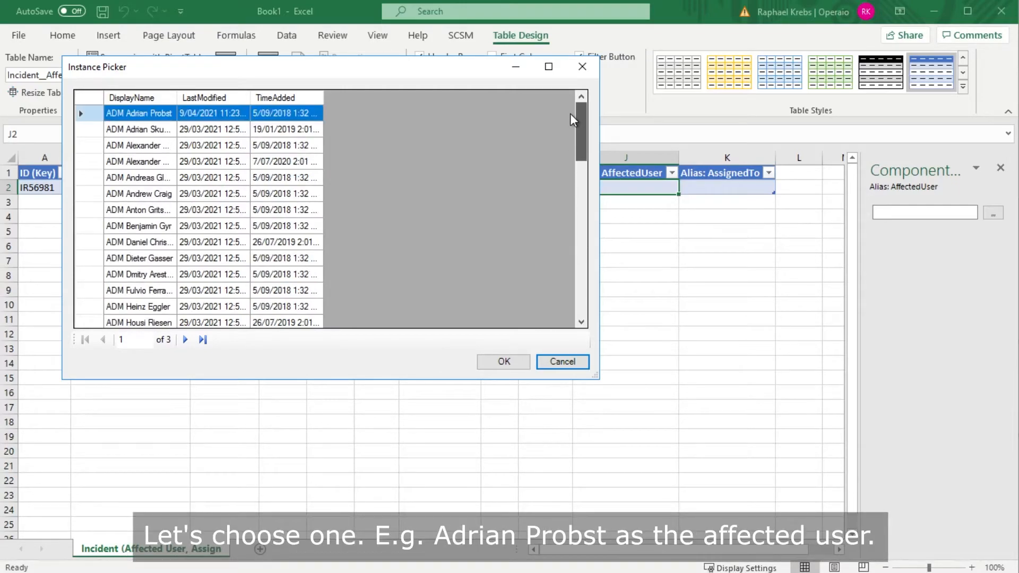
{"action": "left_click", "coordinate": [151, 115]}
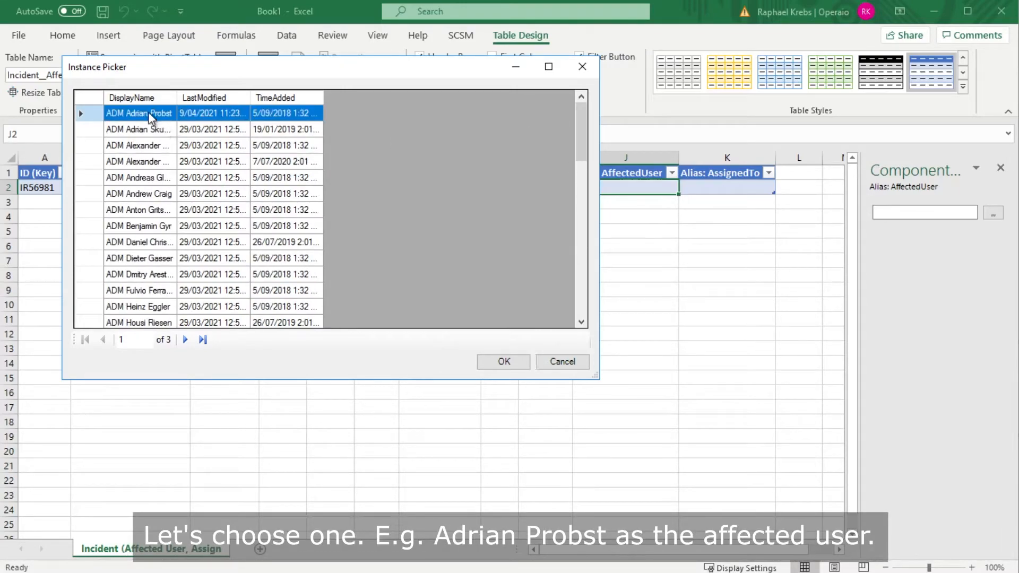
{"action": "left_click", "coordinate": [499, 359]}
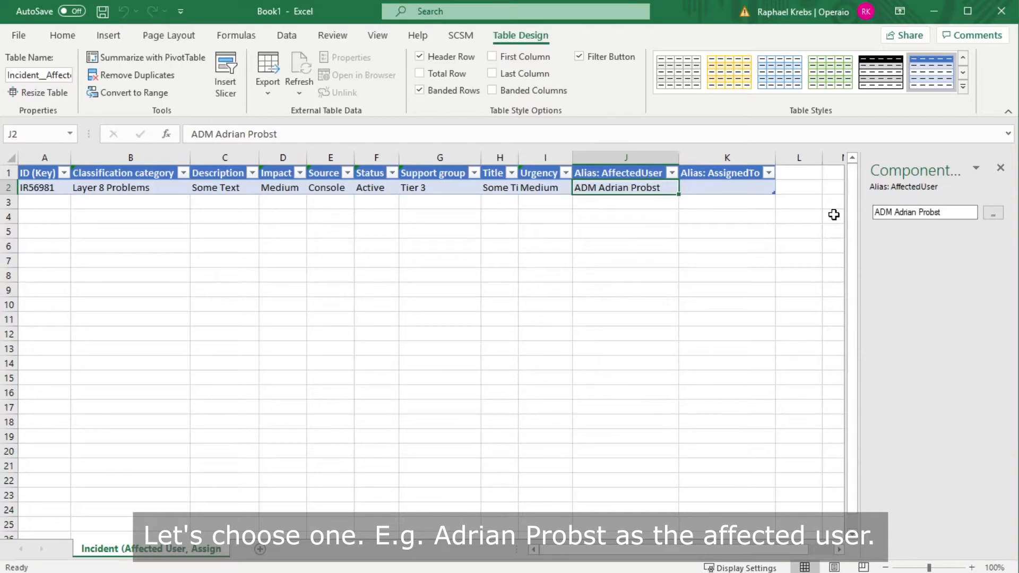
- Assign the first user listed in the instance picker to the row 2 incident's AssignedTo alias
{"action": "left_click", "coordinate": [723, 189]}
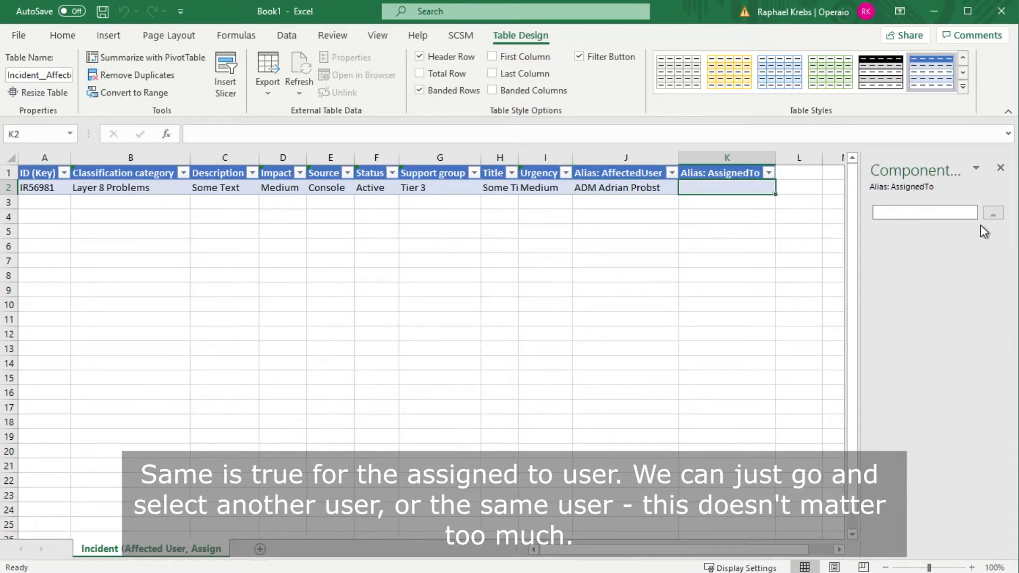
{"action": "left_click", "coordinate": [993, 213]}
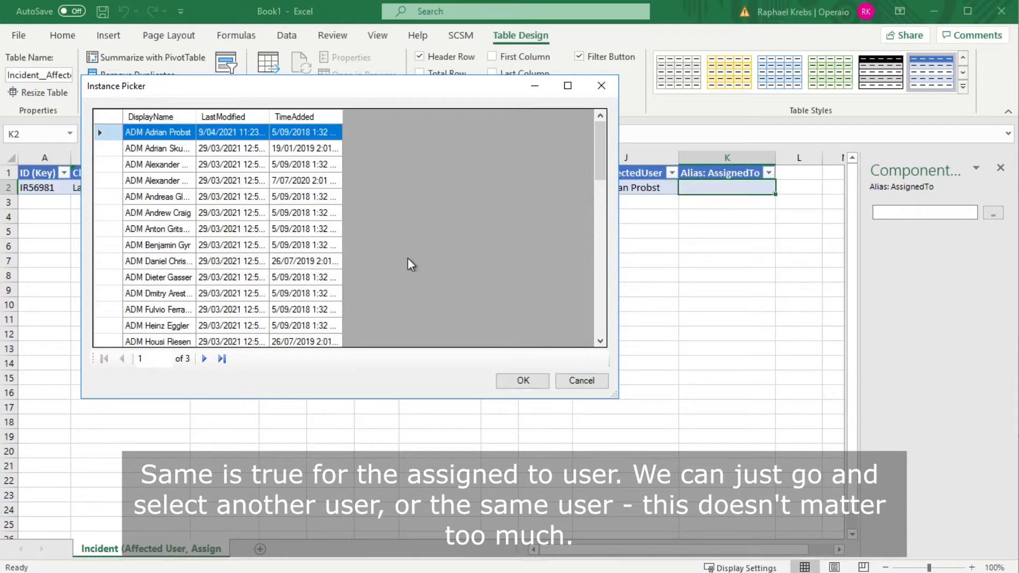
{"action": "left_click", "coordinate": [522, 380]}
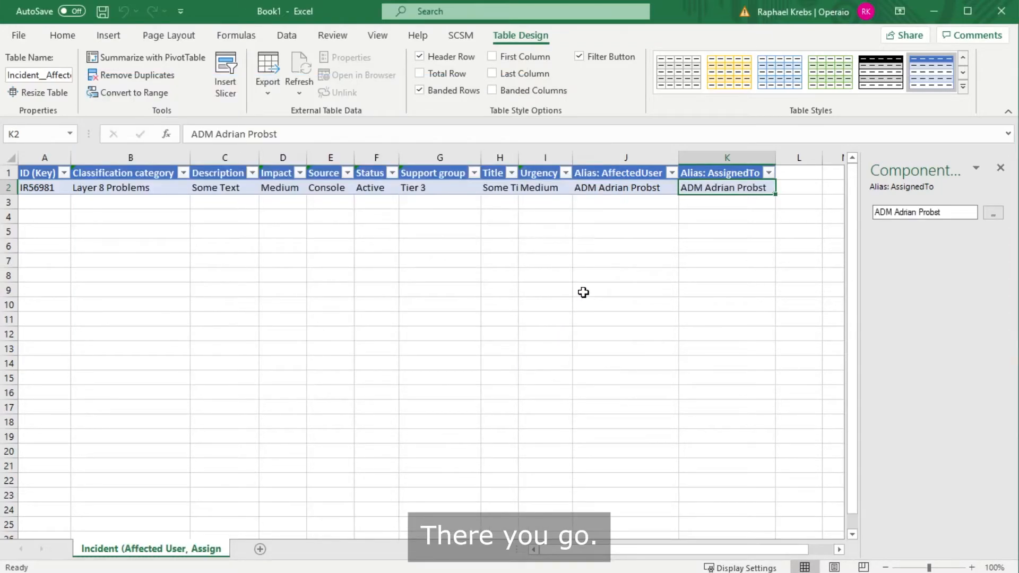
- Export the new incident with its user relationships to SCSM and dismiss the upload summary
{"action": "left_click", "coordinate": [583, 293]}
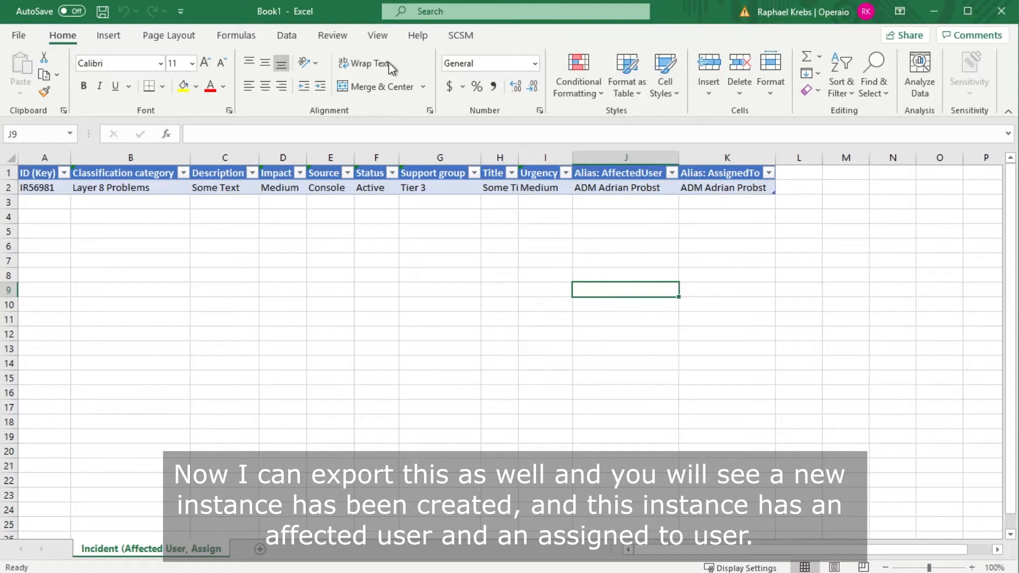
{"action": "left_click", "coordinate": [459, 37]}
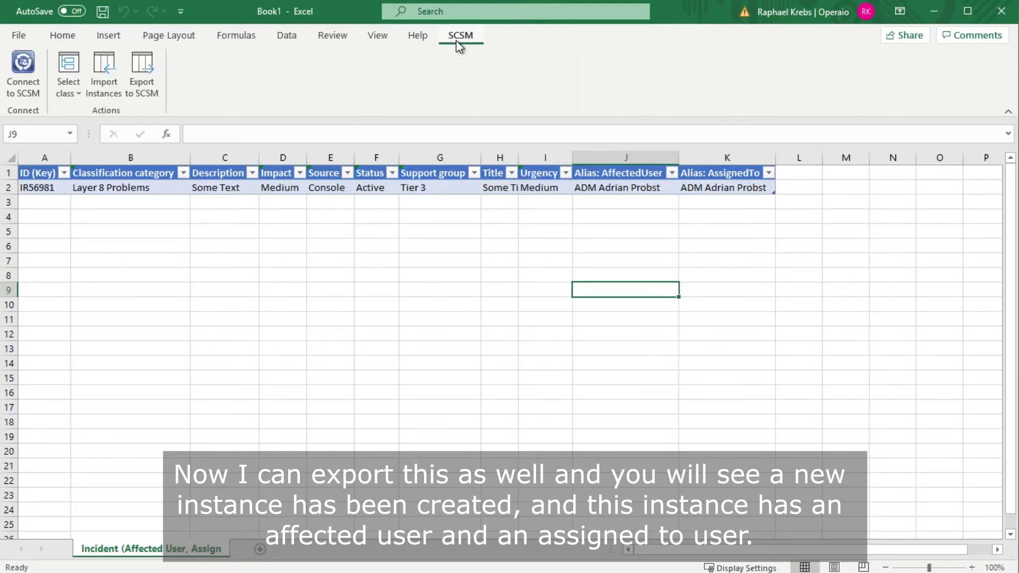
{"action": "left_click", "coordinate": [144, 75]}
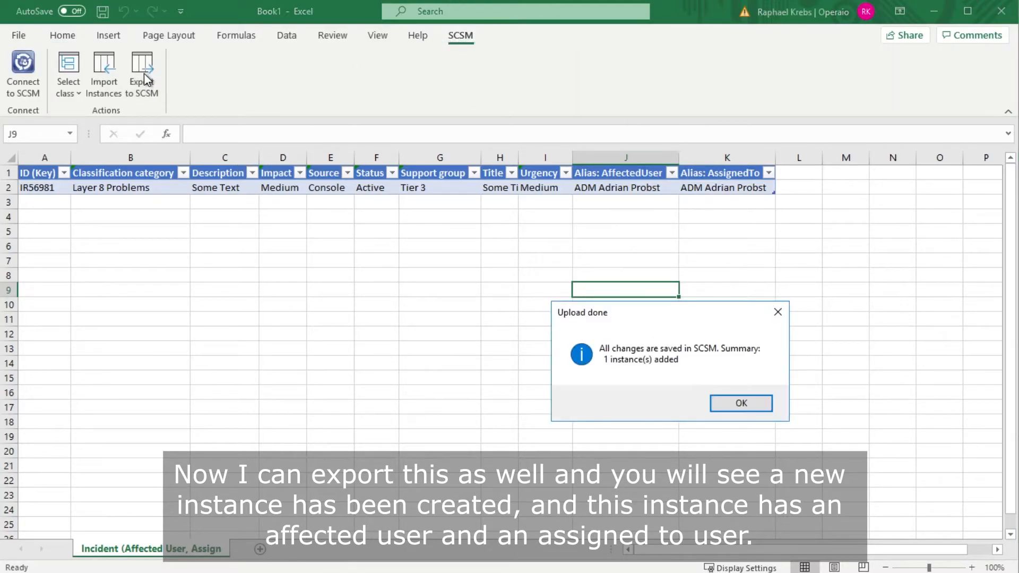
{"action": "left_click_drag", "start_coordinate": [711, 313], "coordinate": [485, 207]}
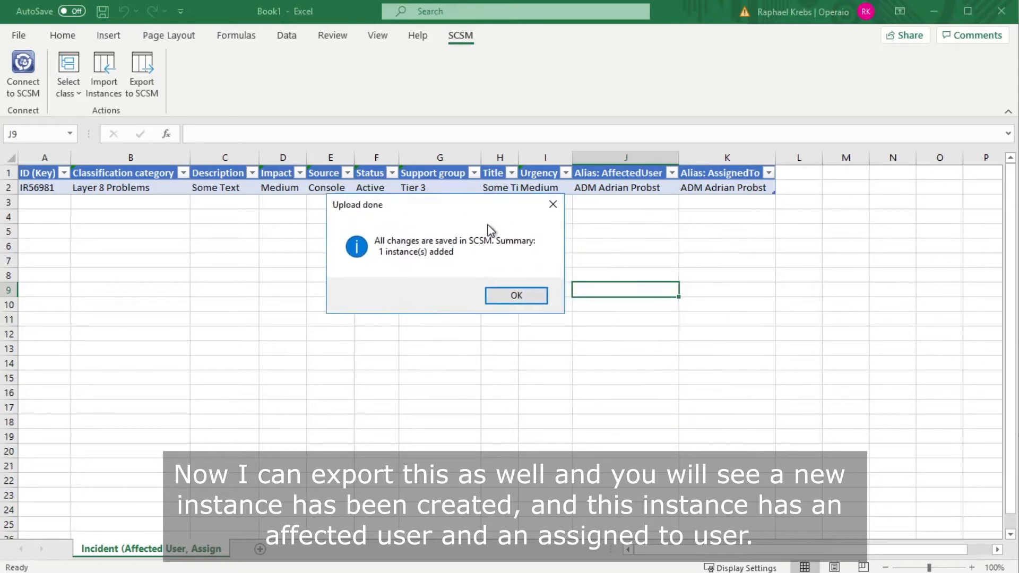
{"action": "left_click", "coordinate": [513, 295]}
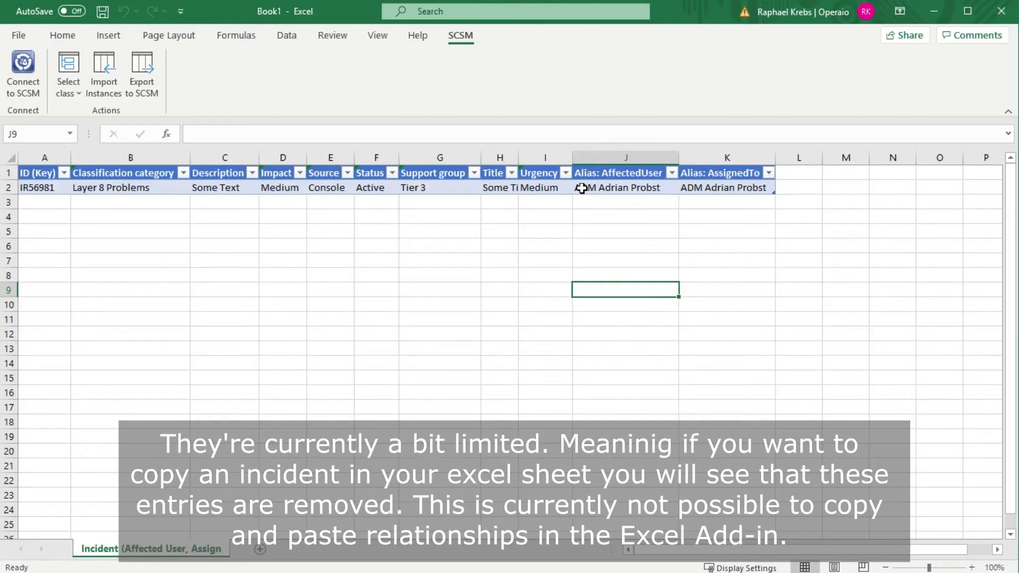
- Copy the whole incident in row 2 and paste it into row 3 as a new incident
{"action": "left_click_drag", "start_coordinate": [25, 187], "coordinate": [720, 188]}
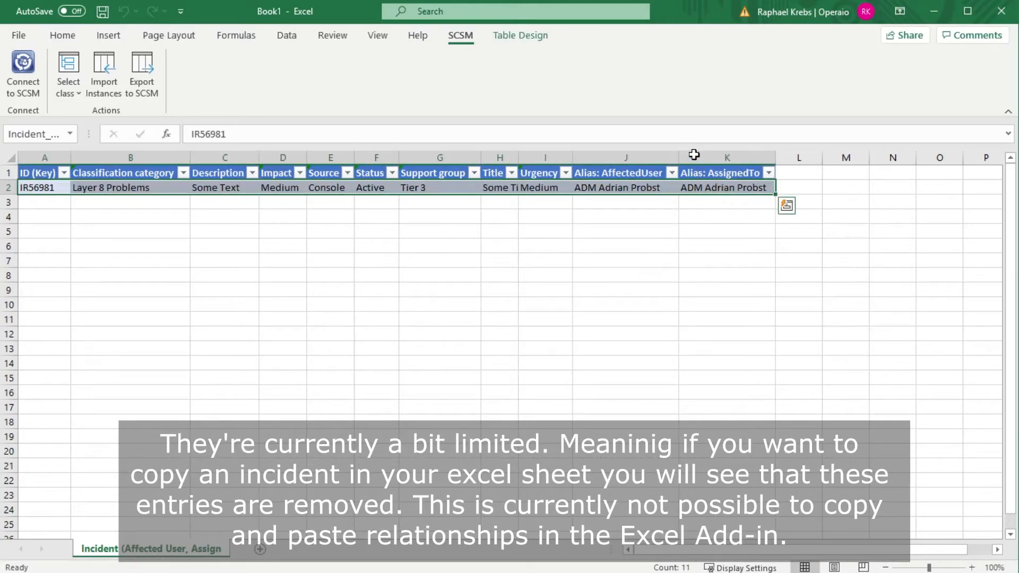
{"action": "key", "text": "ctrl+c"}
{"action": "left_click", "coordinate": [41, 202]}
{"action": "key", "text": "ctrl+v"}
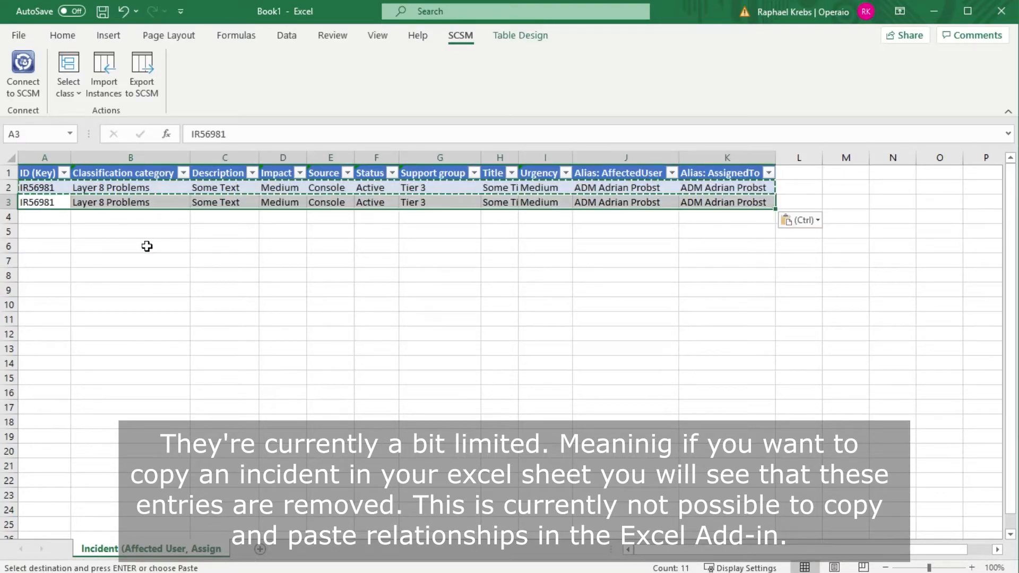
{"action": "left_click", "coordinate": [521, 262]}
- Assign the same affected user as in row 2 to the copied incident in row 3 through the instance picker
{"action": "left_click", "coordinate": [606, 203]}
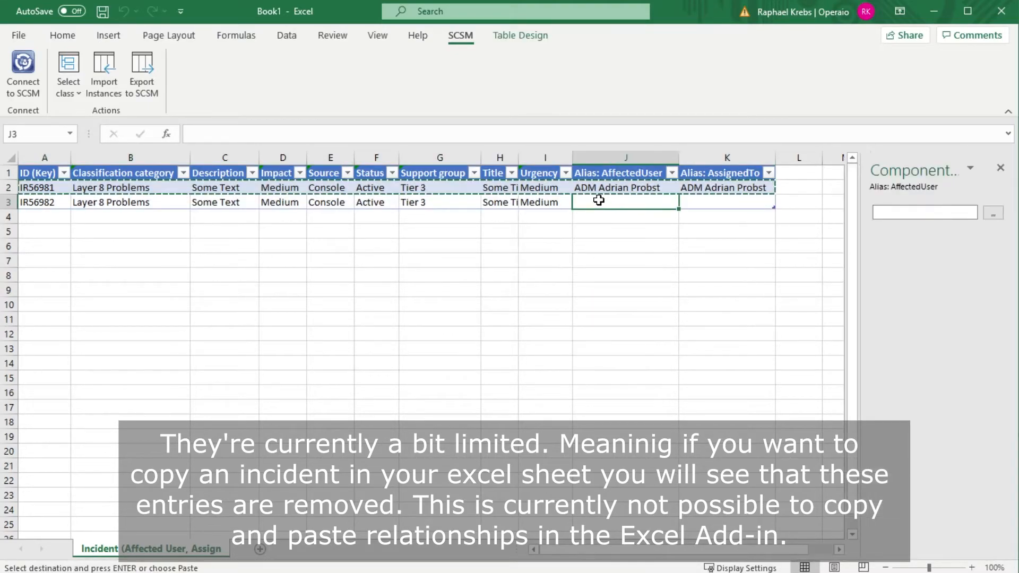
{"action": "left_click", "coordinate": [707, 205]}
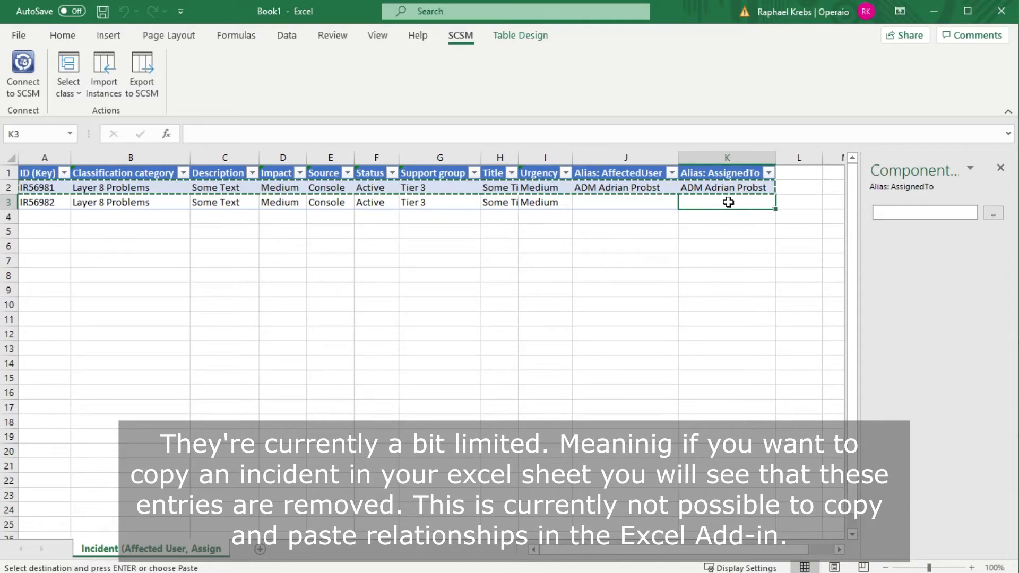
{"action": "left_click", "coordinate": [621, 202]}
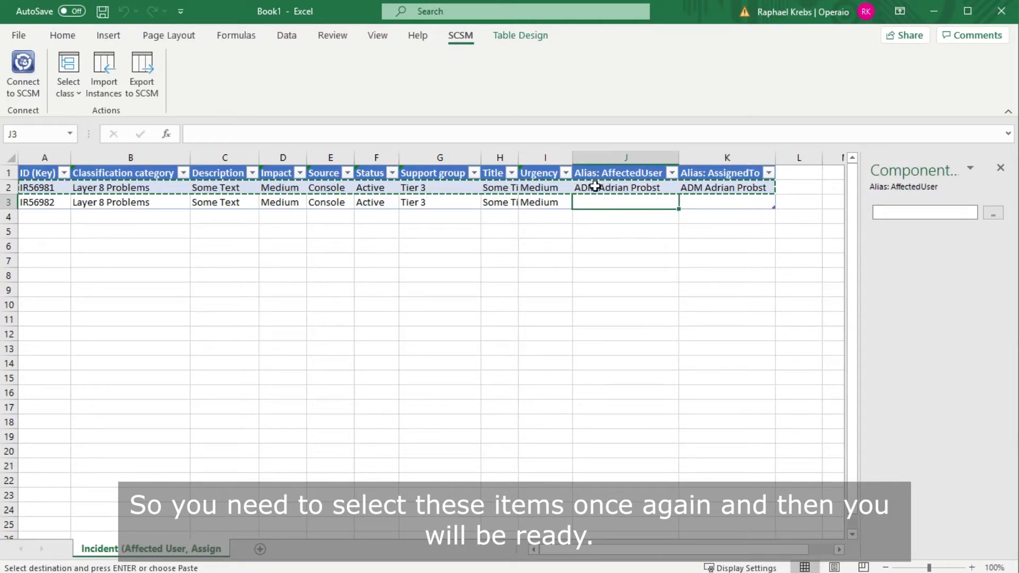
{"action": "left_click", "coordinate": [994, 217]}
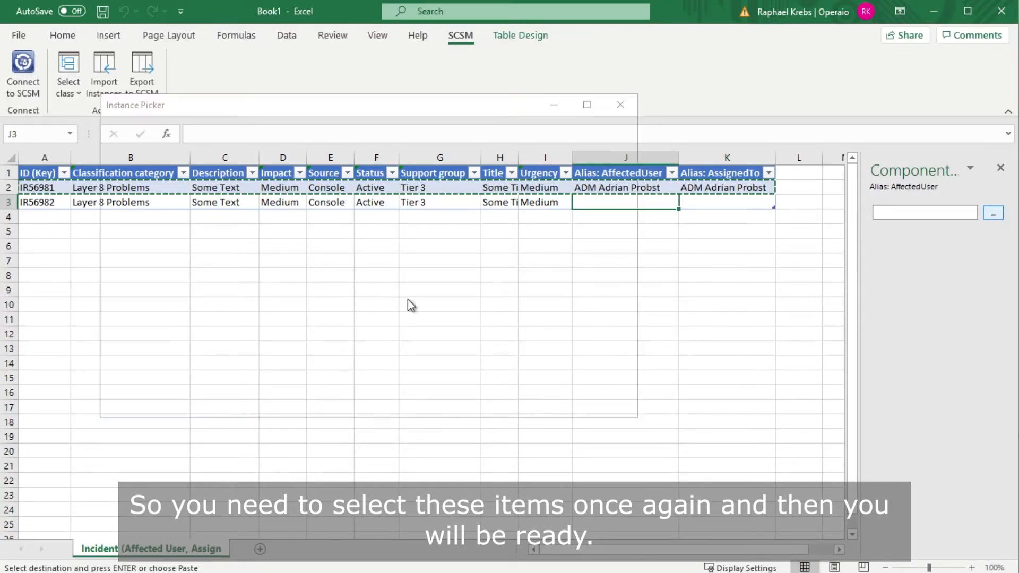
{"action": "left_click", "coordinate": [182, 155]}
{"action": "left_click", "coordinate": [540, 399]}
- Fill the row 3 incident's AssignedTo alias with the same user as in row 2 through the instance picker
{"action": "left_click", "coordinate": [721, 202]}
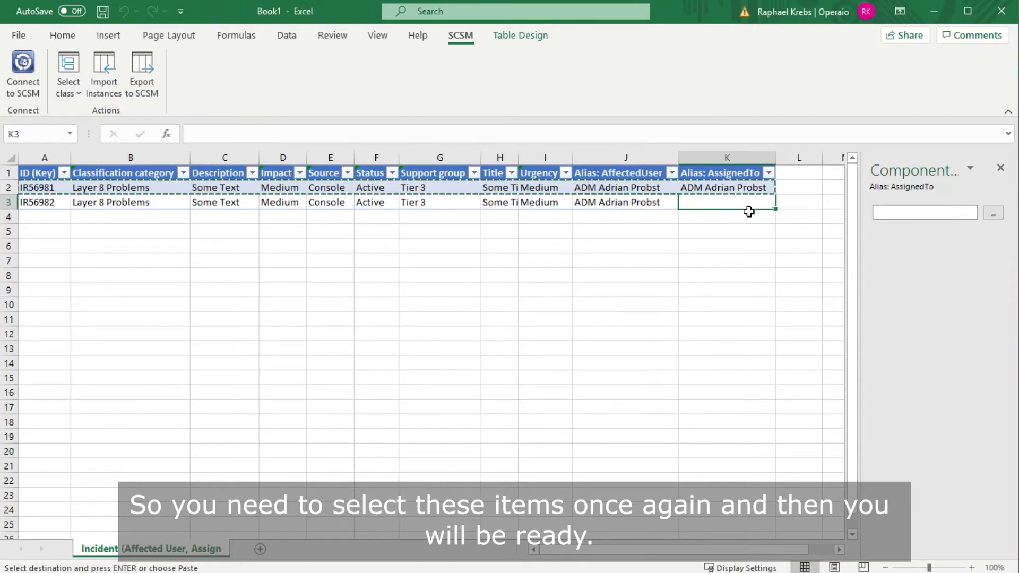
{"action": "left_click", "coordinate": [992, 213]}
{"action": "double_click", "coordinate": [208, 171]}
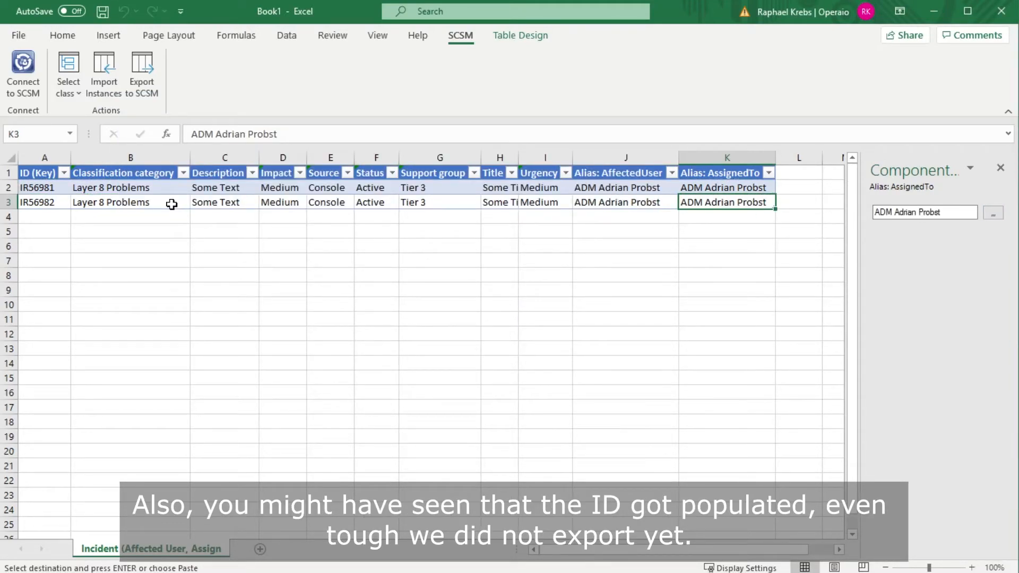
- Export the copied row 3 incident to SCSM and dismiss the upload summary
{"action": "left_click", "coordinate": [44, 202]}
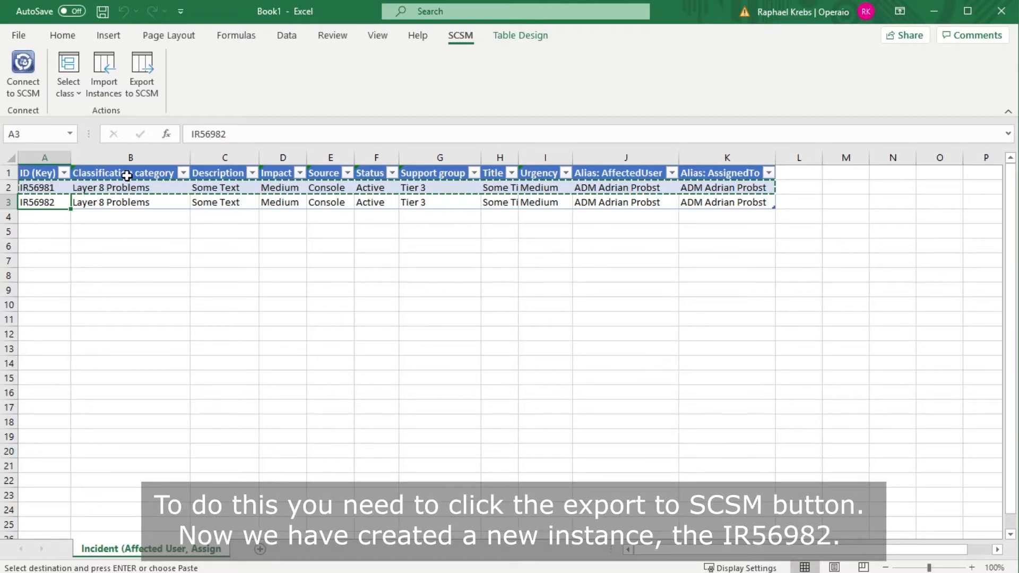
{"action": "left_click", "coordinate": [142, 73]}
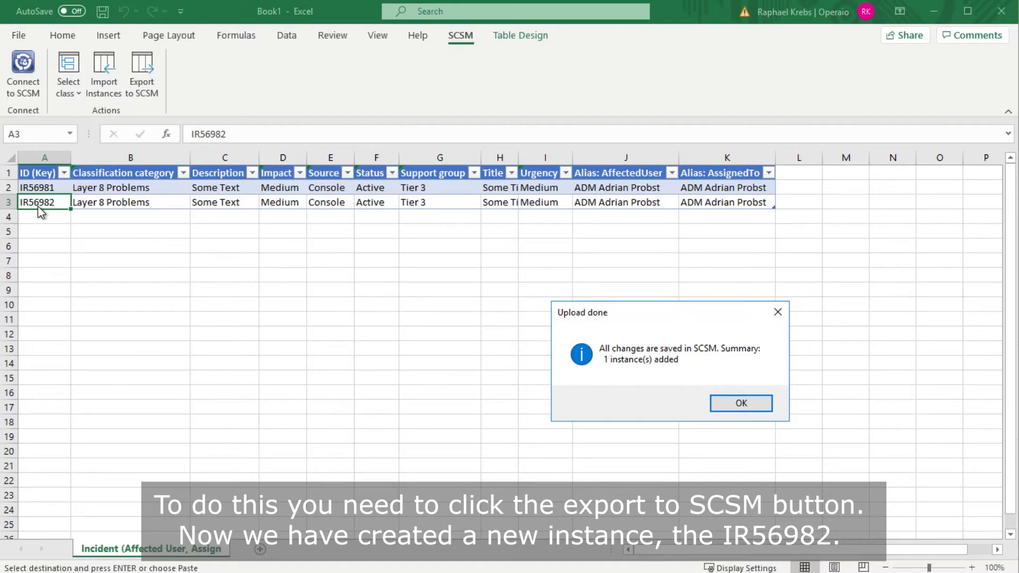
{"action": "left_click", "coordinate": [738, 403]}
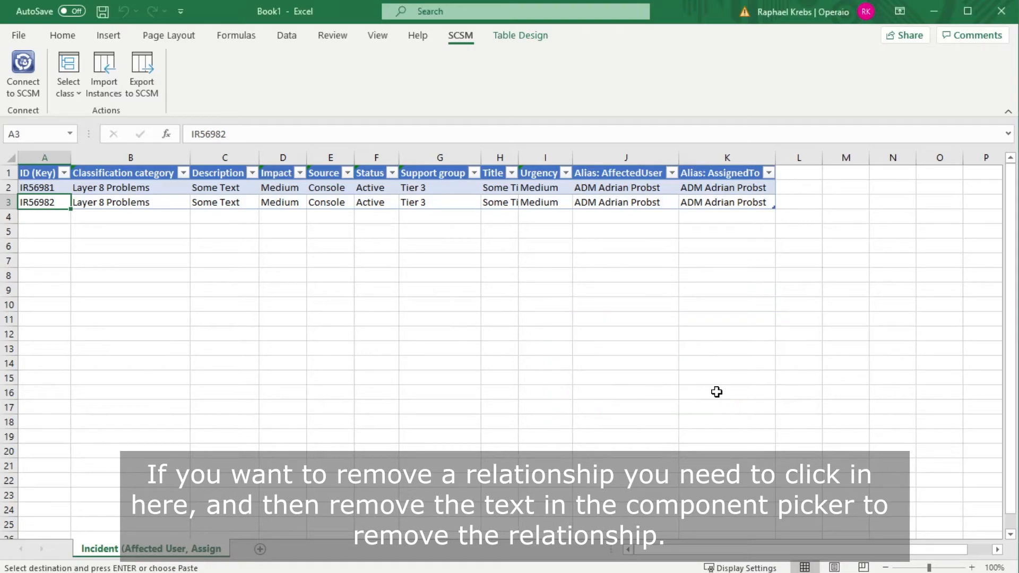
- Remove the affected user relationship from the row 3 incident by clearing its component picker entry
{"action": "left_click", "coordinate": [593, 202]}
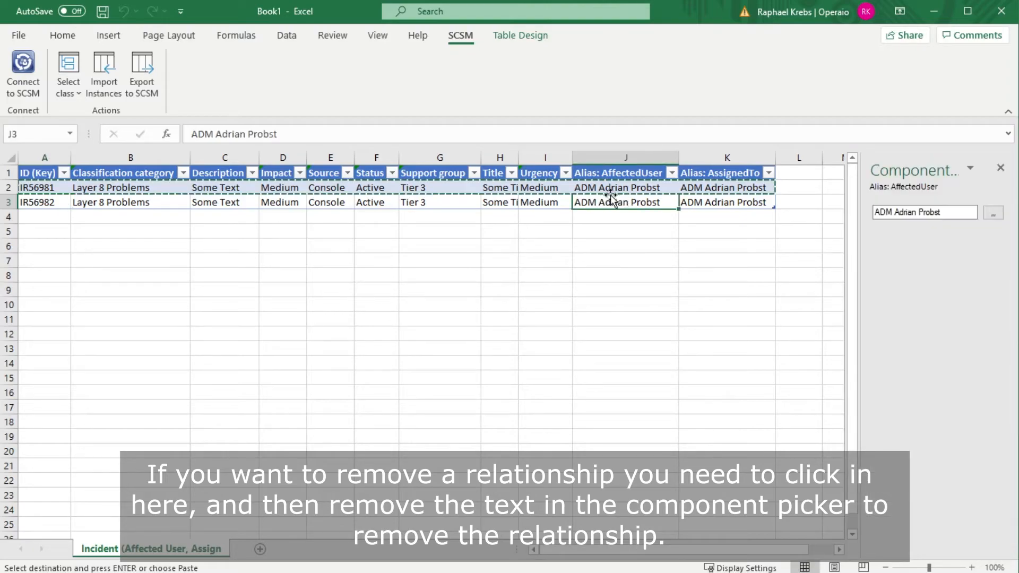
{"action": "left_click", "coordinate": [958, 213]}
{"action": "left_click_drag", "start_coordinate": [958, 213], "coordinate": [872, 214]}
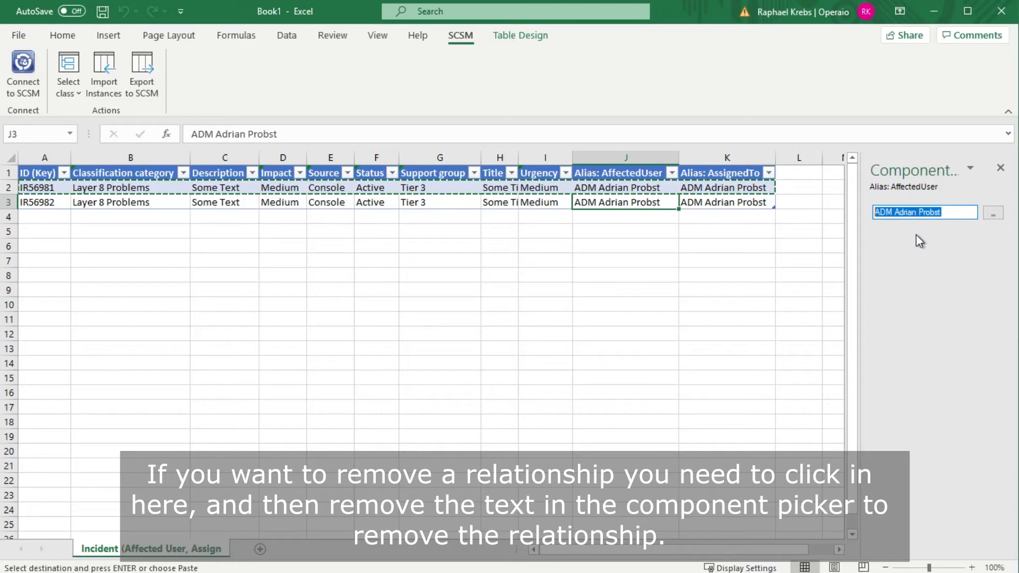
{"action": "key", "text": "BackSpace"}
{"action": "left_click", "coordinate": [748, 261]}
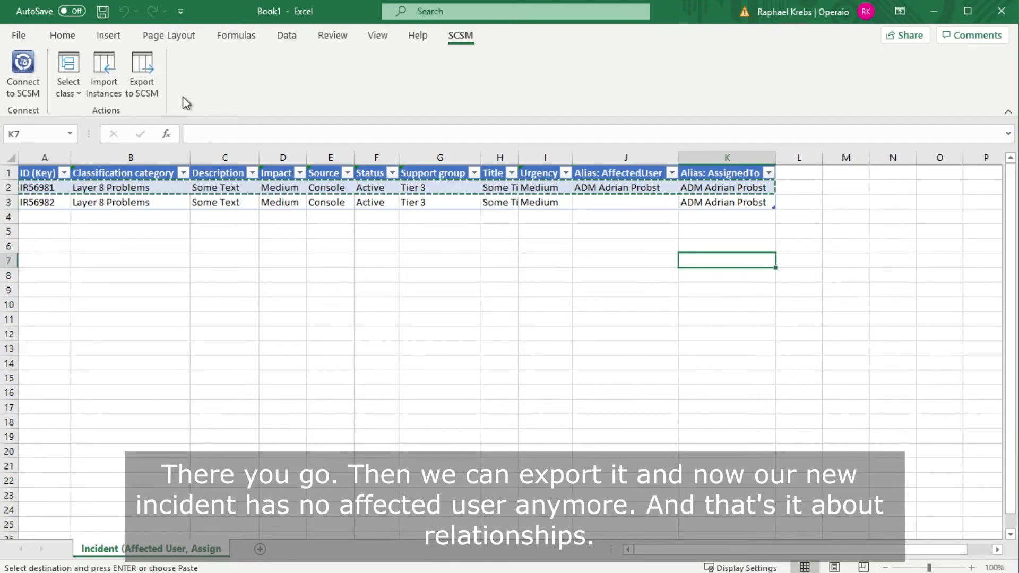
- Export the removed affected user relationship to SCSM and dismiss the upload summary
{"action": "left_click", "coordinate": [140, 80]}
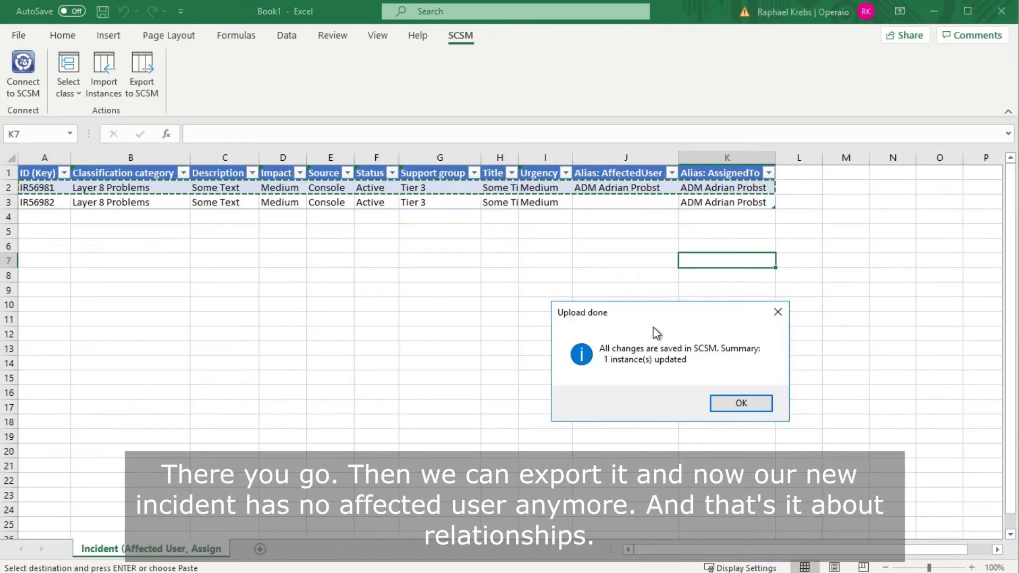
{"action": "left_click_drag", "start_coordinate": [668, 318], "coordinate": [558, 276]}
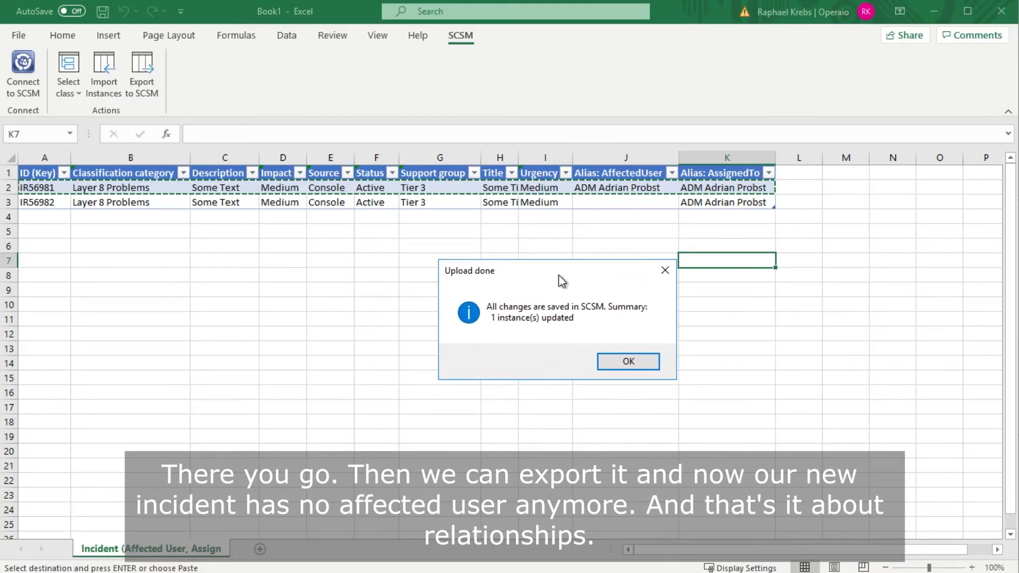
{"action": "left_click", "coordinate": [628, 360]}
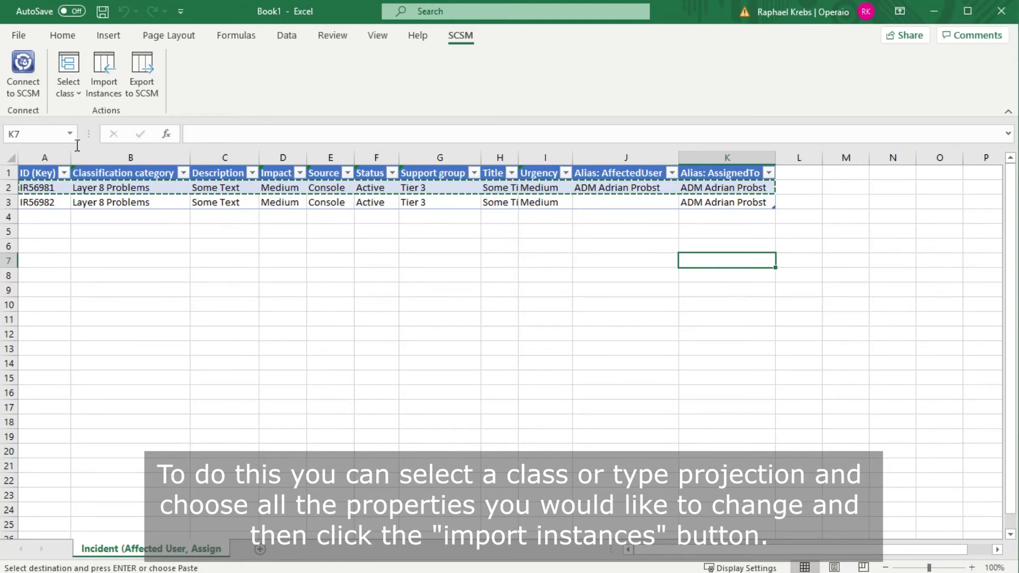
- Import all existing incident instances from SCSM into the current incident sheet
{"action": "left_click", "coordinate": [46, 186]}
{"action": "left_click_drag", "start_coordinate": [39, 187], "coordinate": [695, 211]}
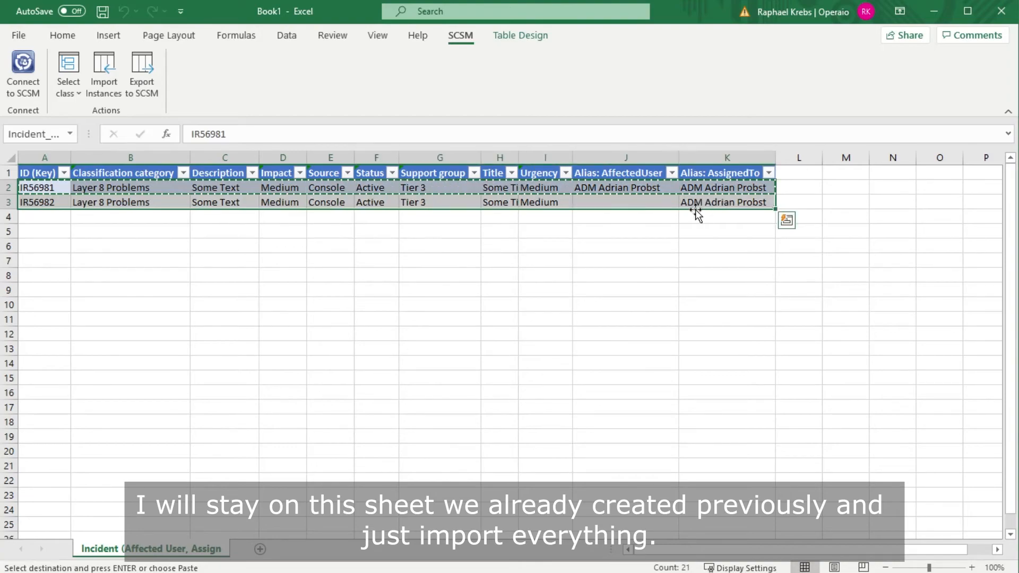
{"action": "left_click", "coordinate": [103, 69]}
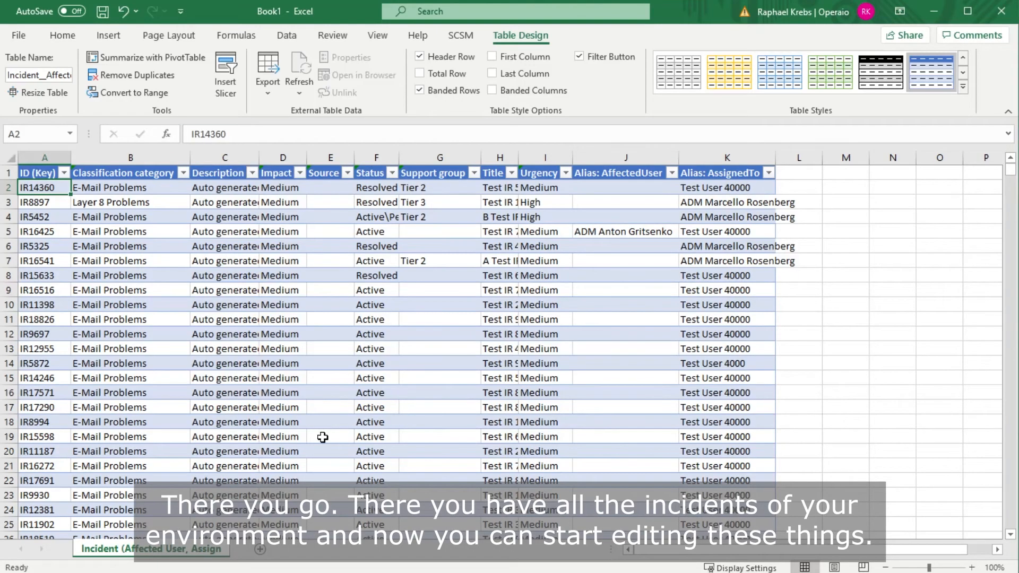
- Look through the imported incidents, and set the row 9 incident's classification category to Layer 8 Problems and its status to Resolved
{"action": "scroll", "coordinate": [352, 311], "scroll_direction": "down", "scroll_amount": 14}
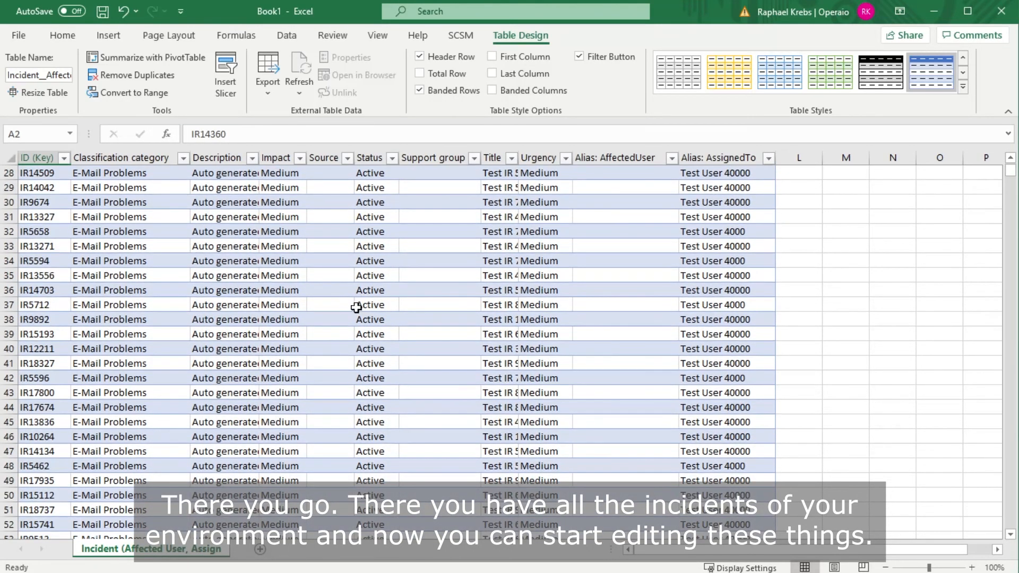
{"action": "scroll", "coordinate": [351, 311], "scroll_direction": "down", "scroll_amount": 16}
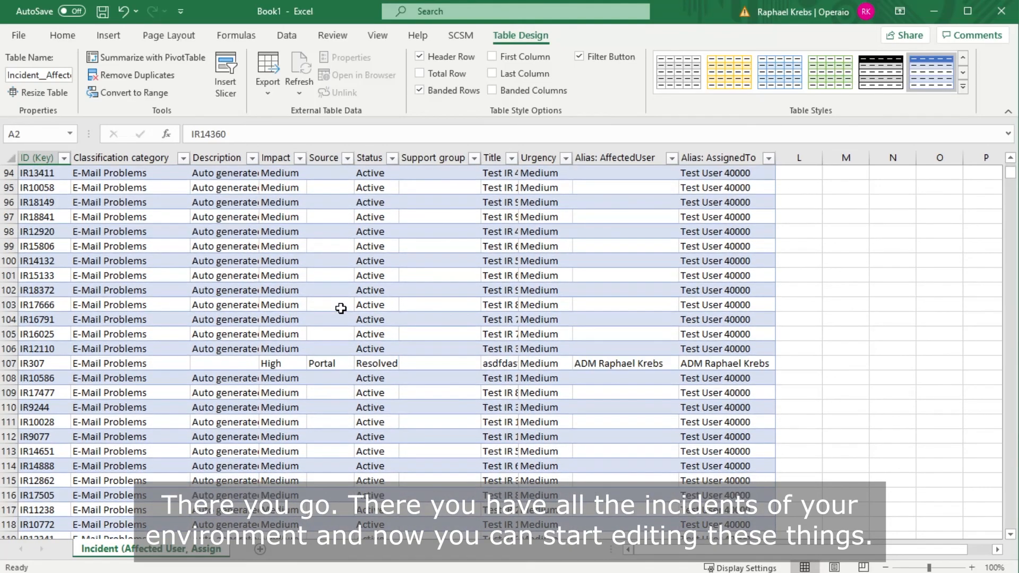
{"action": "scroll", "coordinate": [339, 303], "scroll_direction": "up", "scroll_amount": 20}
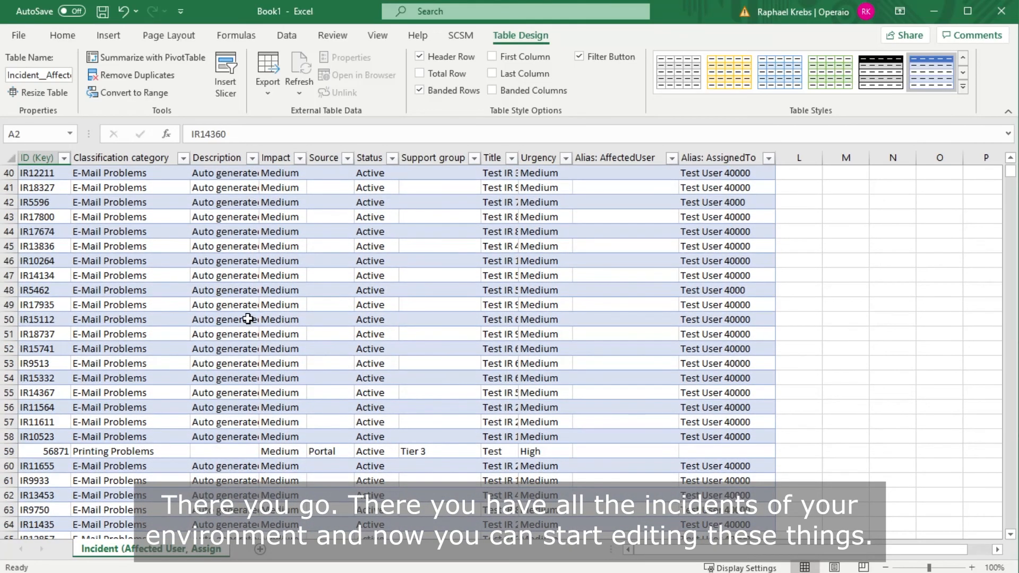
{"action": "scroll", "coordinate": [245, 313], "scroll_direction": "up", "scroll_amount": 2}
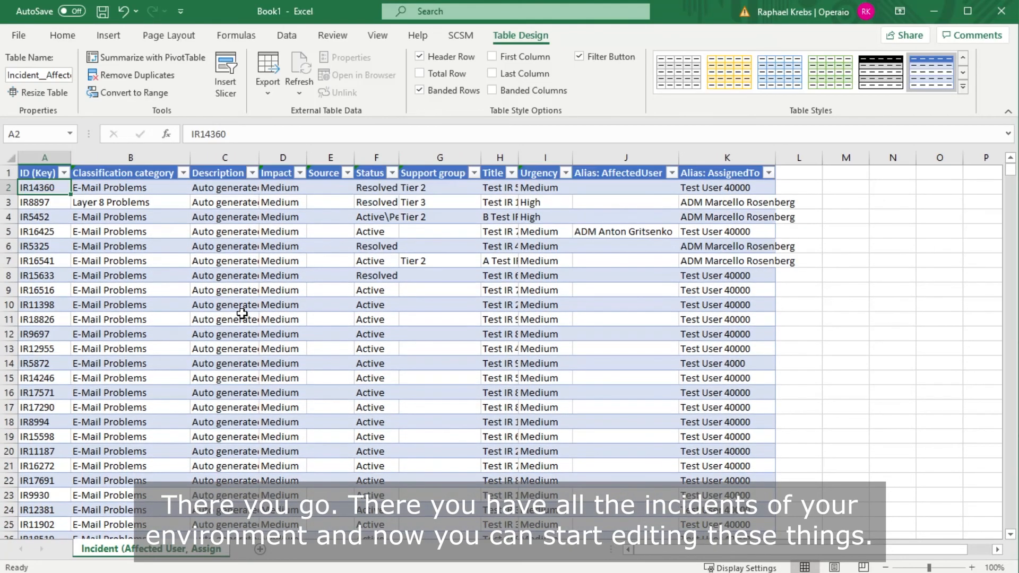
{"action": "left_click", "coordinate": [125, 290]}
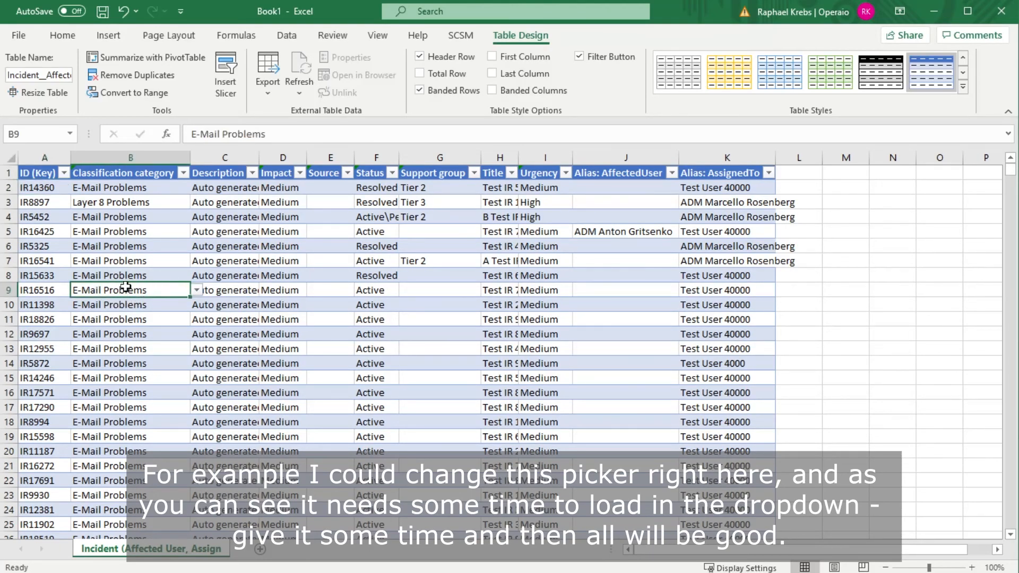
{"action": "left_click", "coordinate": [198, 291]}
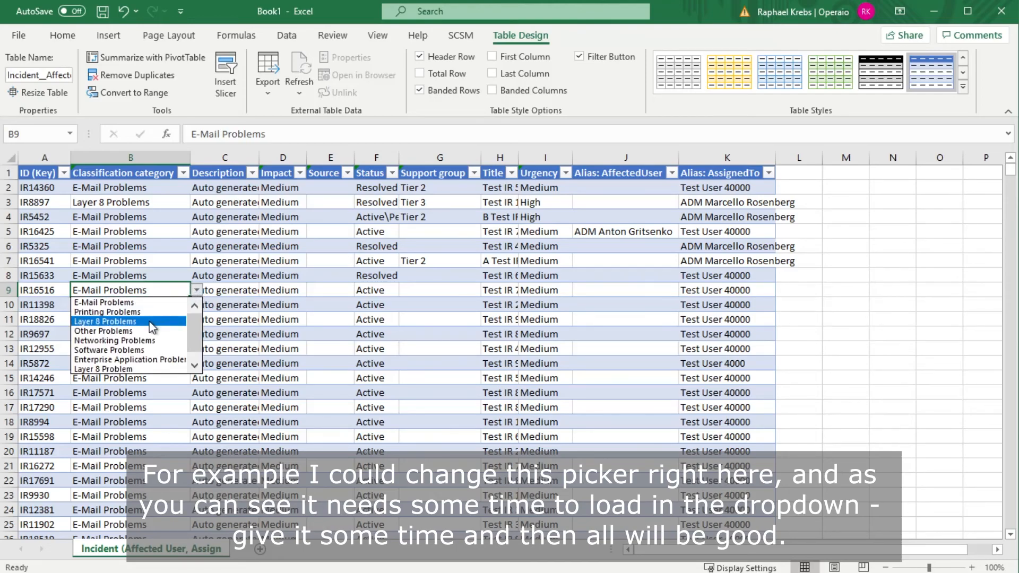
{"action": "left_click", "coordinate": [144, 323]}
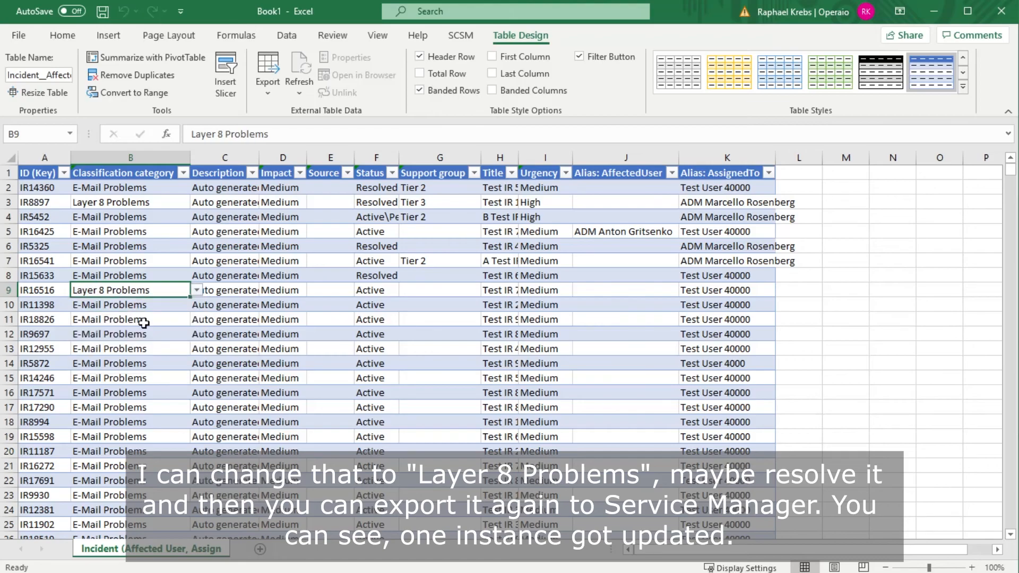
{"action": "left_click", "coordinate": [374, 291]}
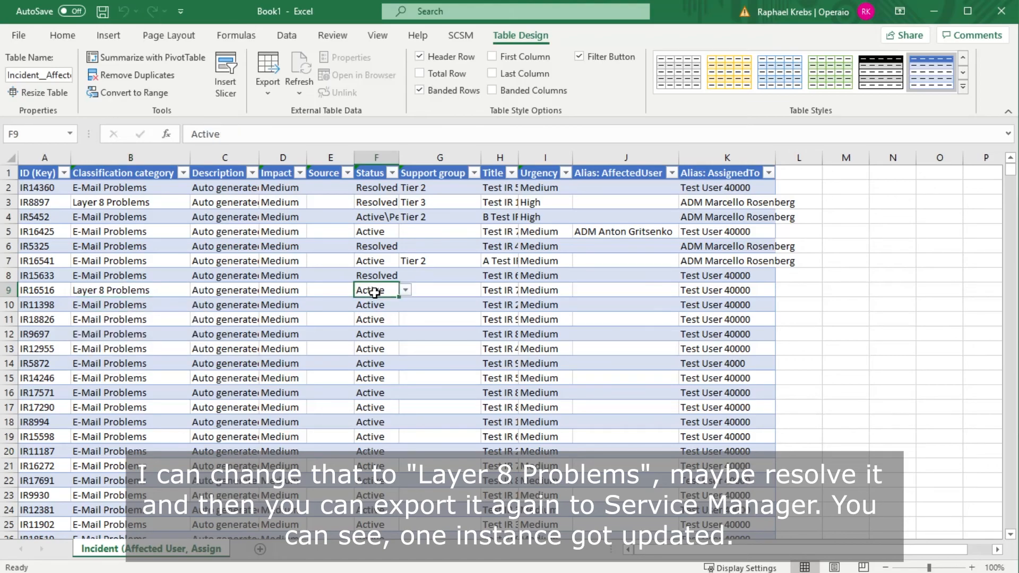
{"action": "left_click", "coordinate": [406, 292]}
{"action": "left_click", "coordinate": [333, 320]}
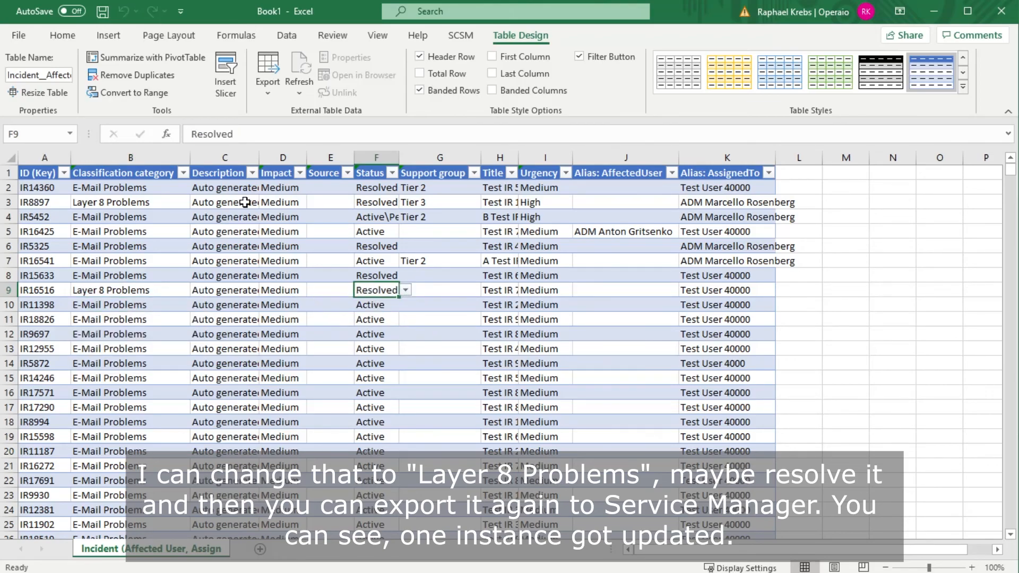
- Export the row 9 incident's category and status changes to SCSM
{"action": "left_click", "coordinate": [461, 36]}
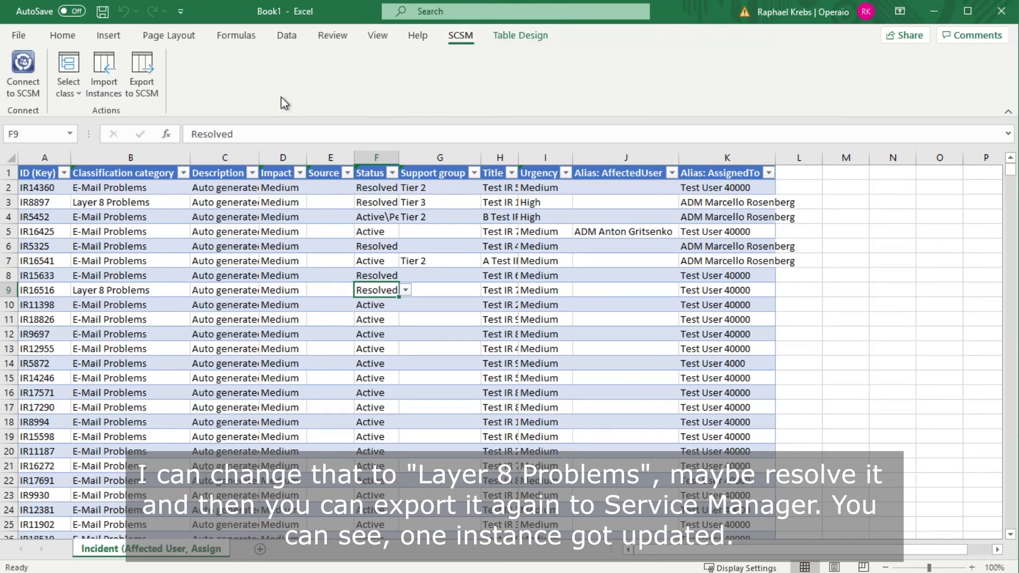
{"action": "left_click", "coordinate": [137, 76]}
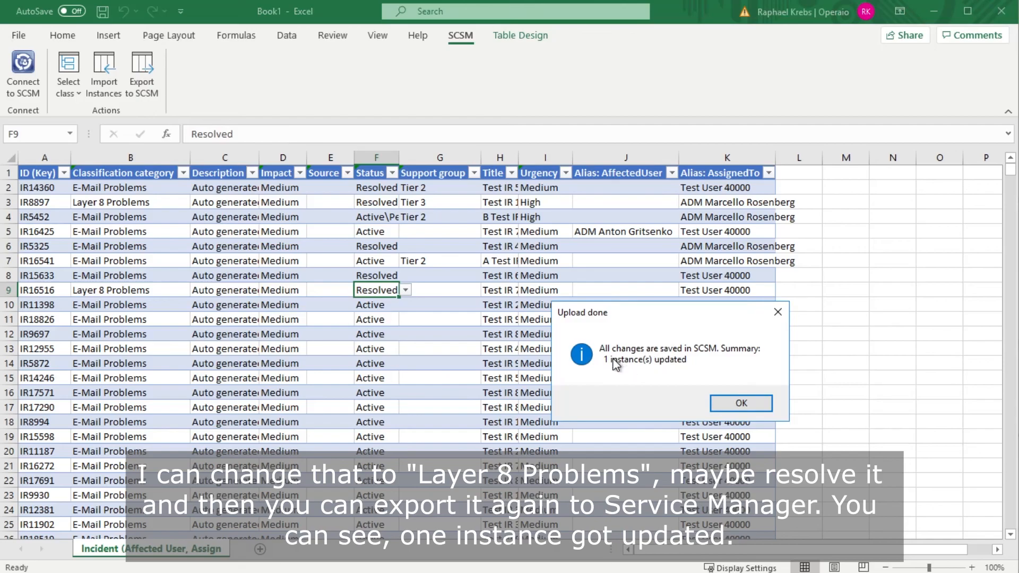